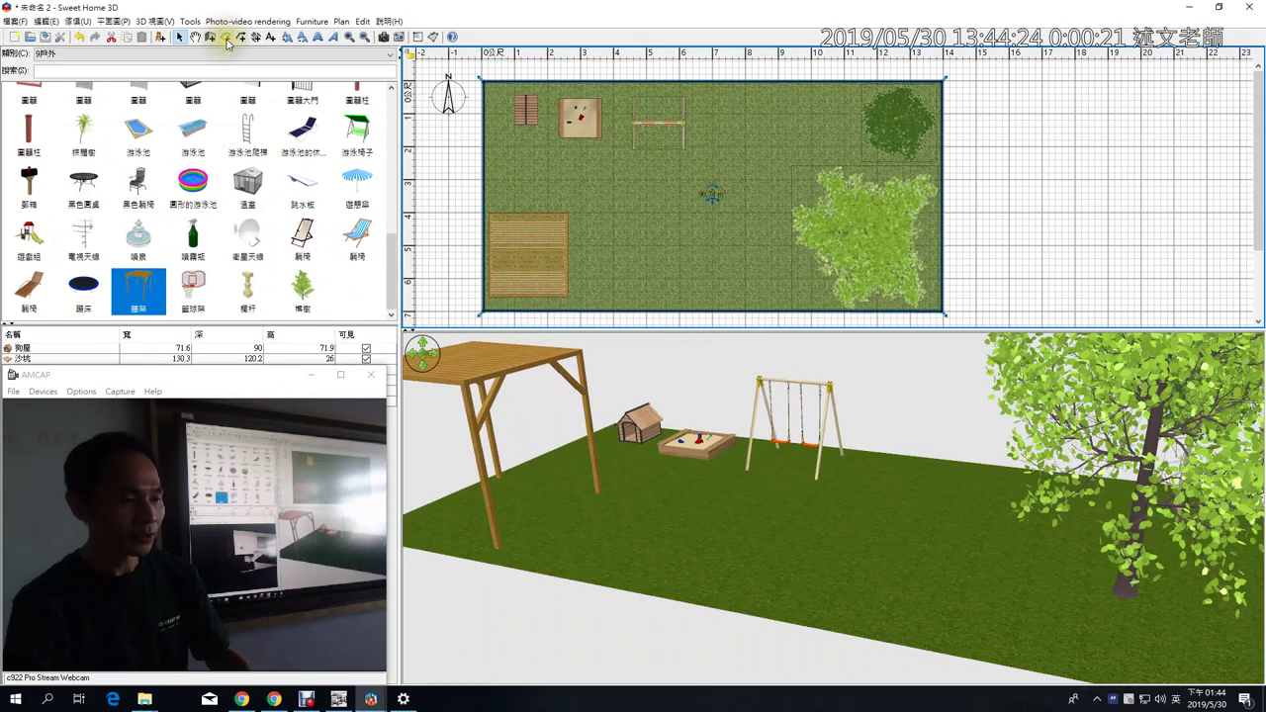
- Activate the Create Rooms tool for drawing on the garden plan
{"action": "left_click", "coordinate": [227, 75]}
{"action": "left_click", "coordinate": [630, 420]}
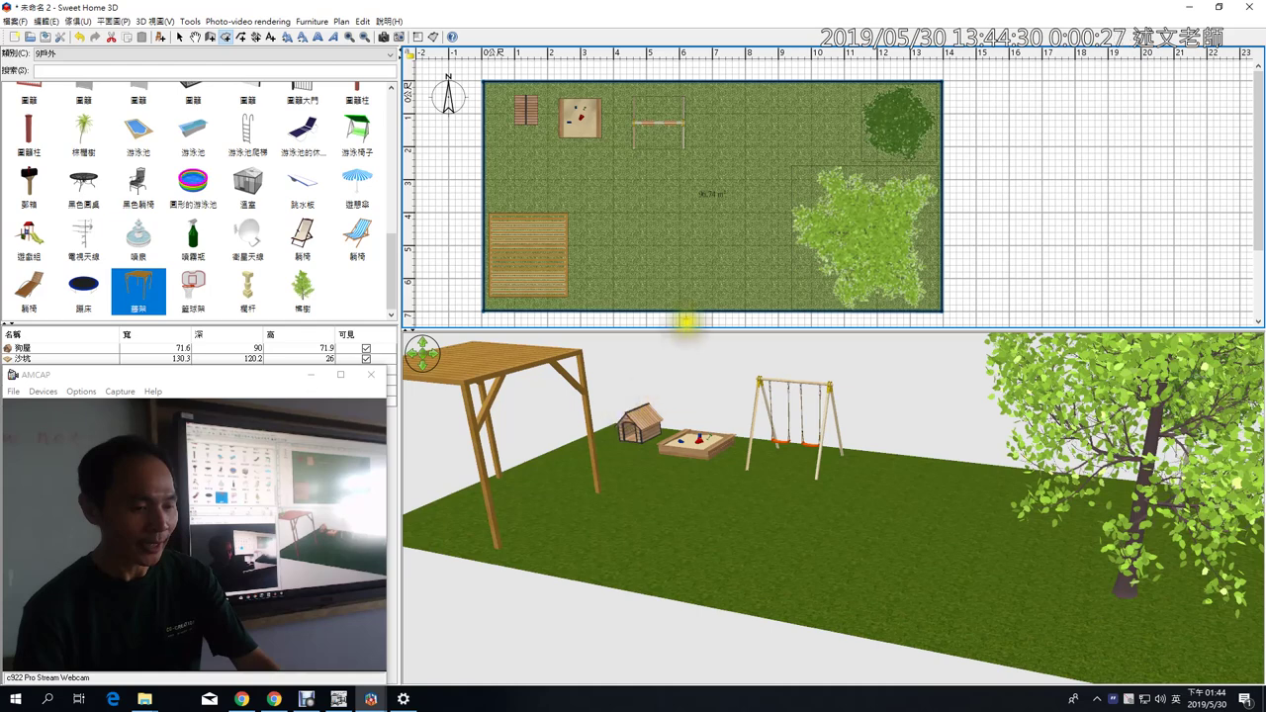
{"action": "mouse_move", "coordinate": [639, 310]}
{"action": "left_mouse_down"}
{"action": "mouse_move", "coordinate": [659, 264]}
{"action": "mouse_move", "coordinate": [659, 169]}
{"action": "mouse_move", "coordinate": [720, 137]}
{"action": "mouse_move", "coordinate": [729, 80]}
{"action": "mouse_move", "coordinate": [745, 74]}
{"action": "mouse_move", "coordinate": [773, 111]}
{"action": "mouse_move", "coordinate": [775, 151]}
{"action": "mouse_move", "coordinate": [702, 207]}
{"action": "mouse_move", "coordinate": [681, 315]}
{"action": "mouse_move", "coordinate": [631, 319]}
{"action": "left_mouse_up"}
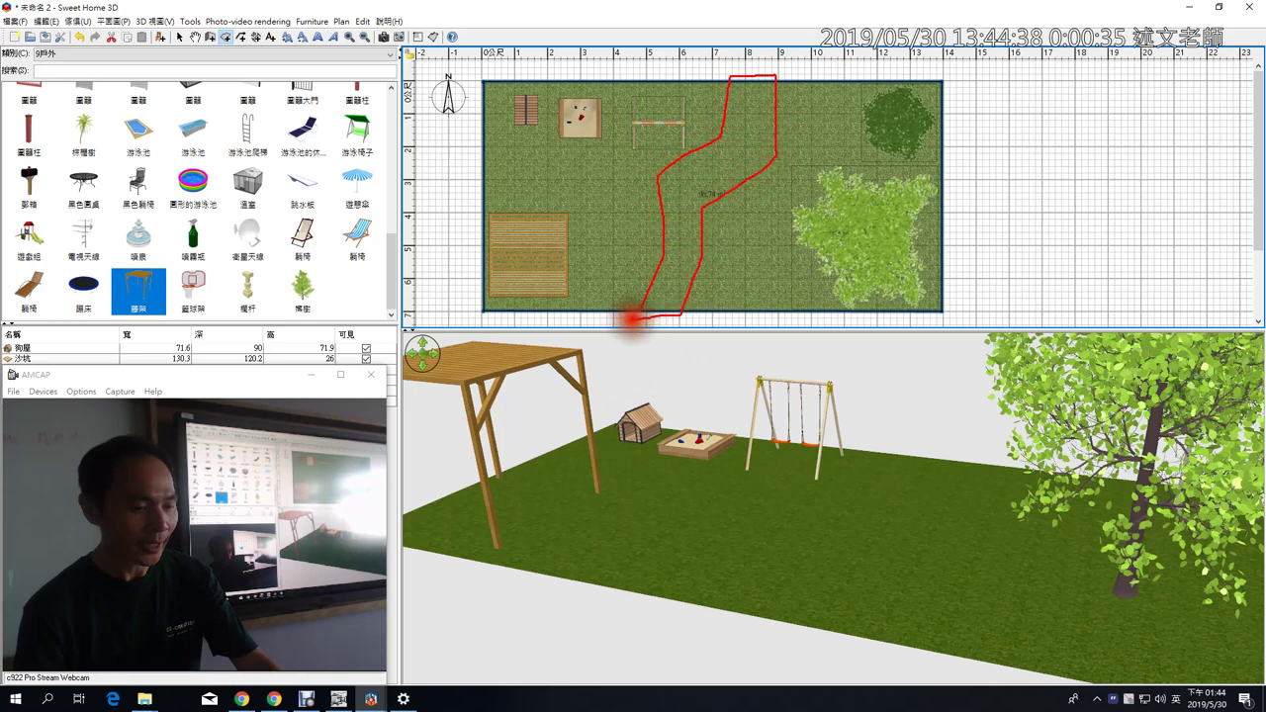
{"action": "mouse_move", "coordinate": [683, 215]}
{"action": "left_mouse_down"}
{"action": "mouse_move", "coordinate": [684, 148]}
{"action": "mouse_move", "coordinate": [731, 189]}
{"action": "mouse_move", "coordinate": [676, 211]}
{"action": "left_mouse_up"}
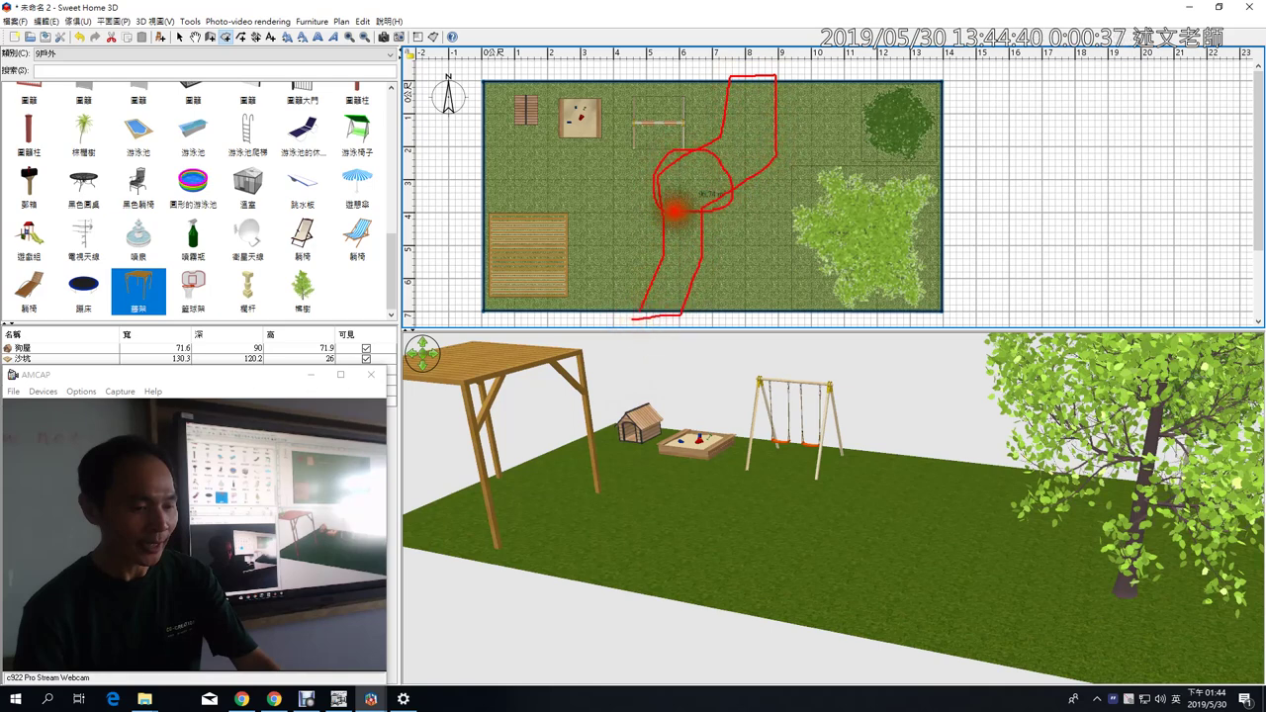
{"action": "mouse_move", "coordinate": [123, 213]}
{"action": "left_mouse_down"}
{"action": "mouse_move", "coordinate": [148, 261]}
{"action": "mouse_move", "coordinate": [98, 280]}
{"action": "left_mouse_up"}
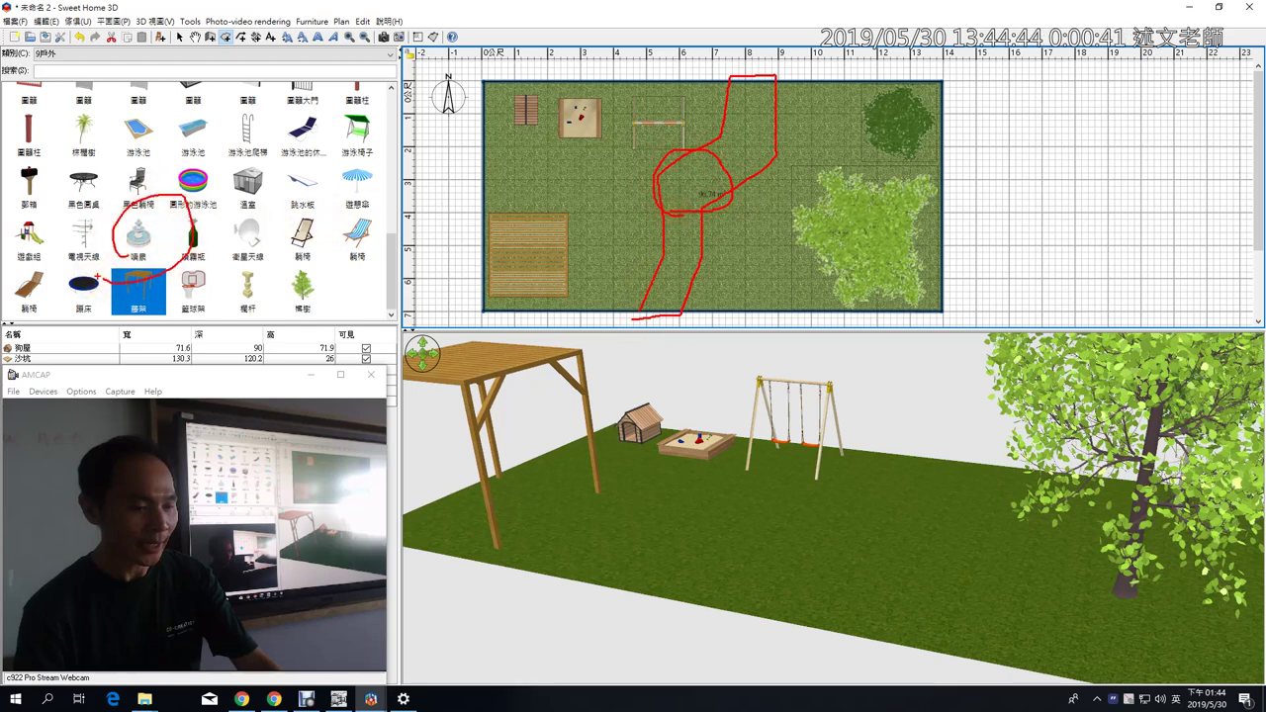
{"action": "key", "text": "Escape"}
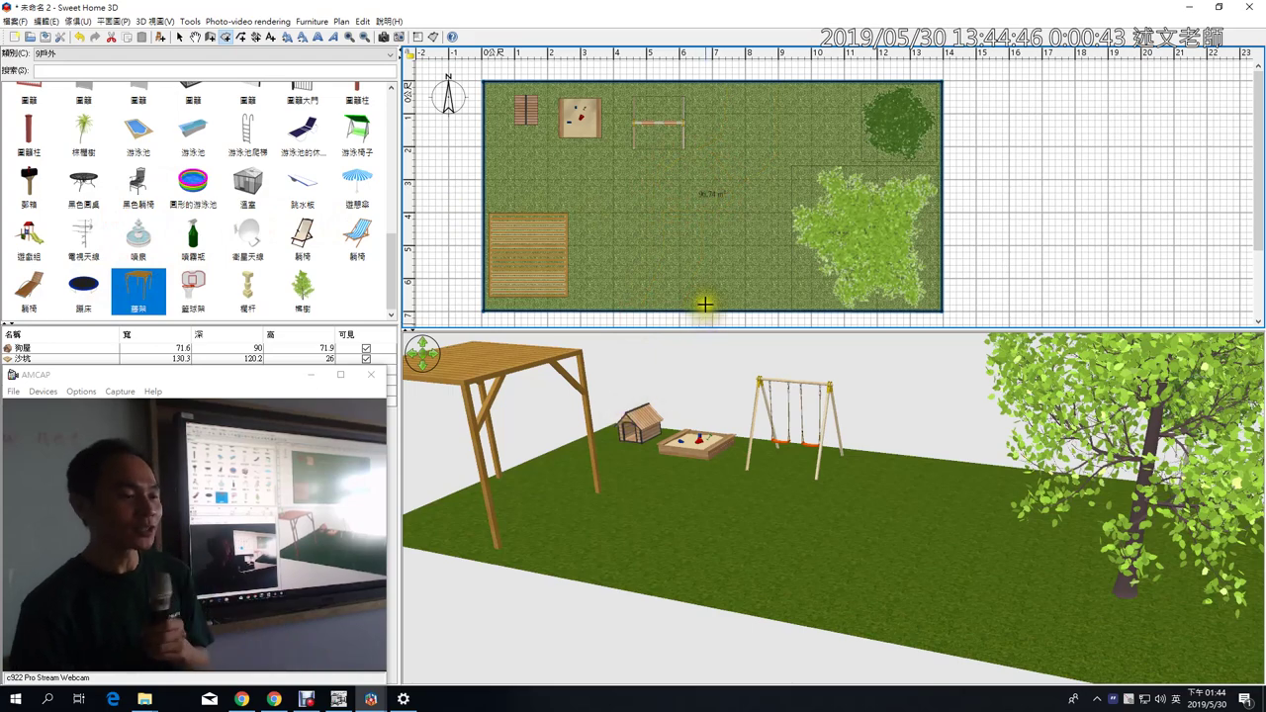
- Draw a zigzag path as a closed room across the lawn, from its lower edge past the swing to its upper edge and back
{"action": "left_click", "coordinate": [633, 312]}
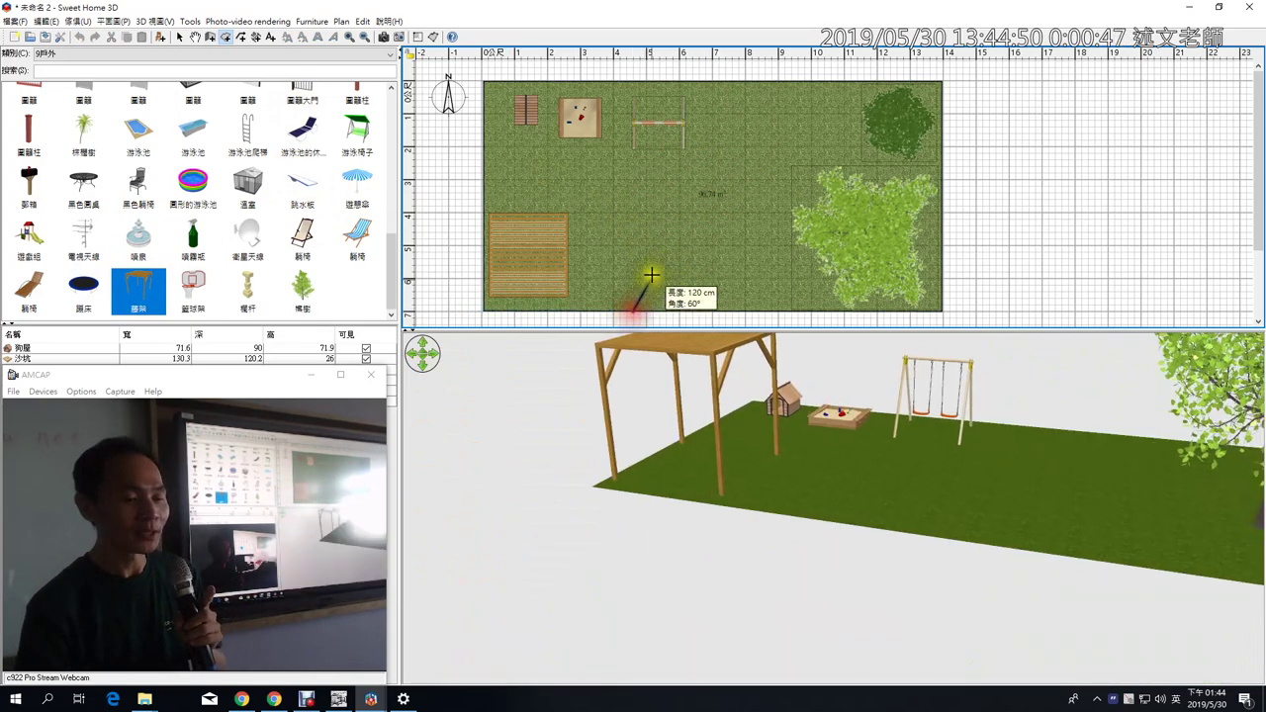
{"action": "left_click", "coordinate": [672, 245]}
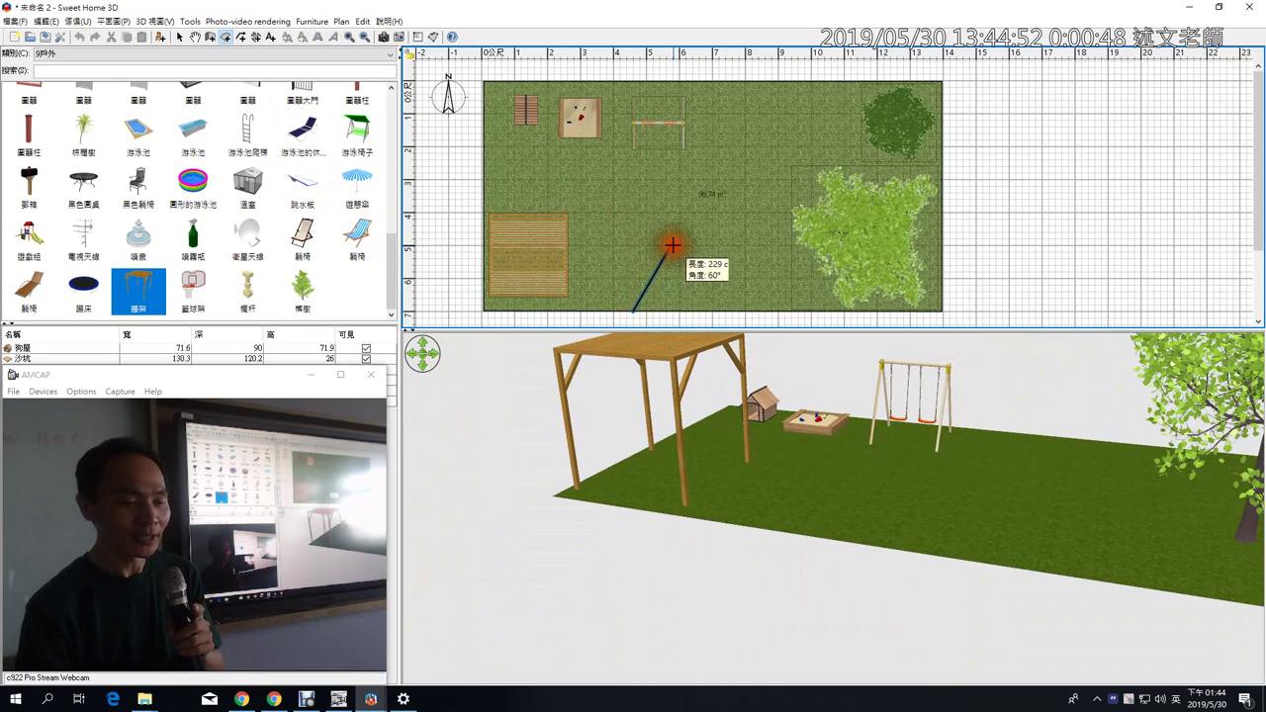
{"action": "left_click", "coordinate": [620, 203]}
{"action": "left_click", "coordinate": [683, 146]}
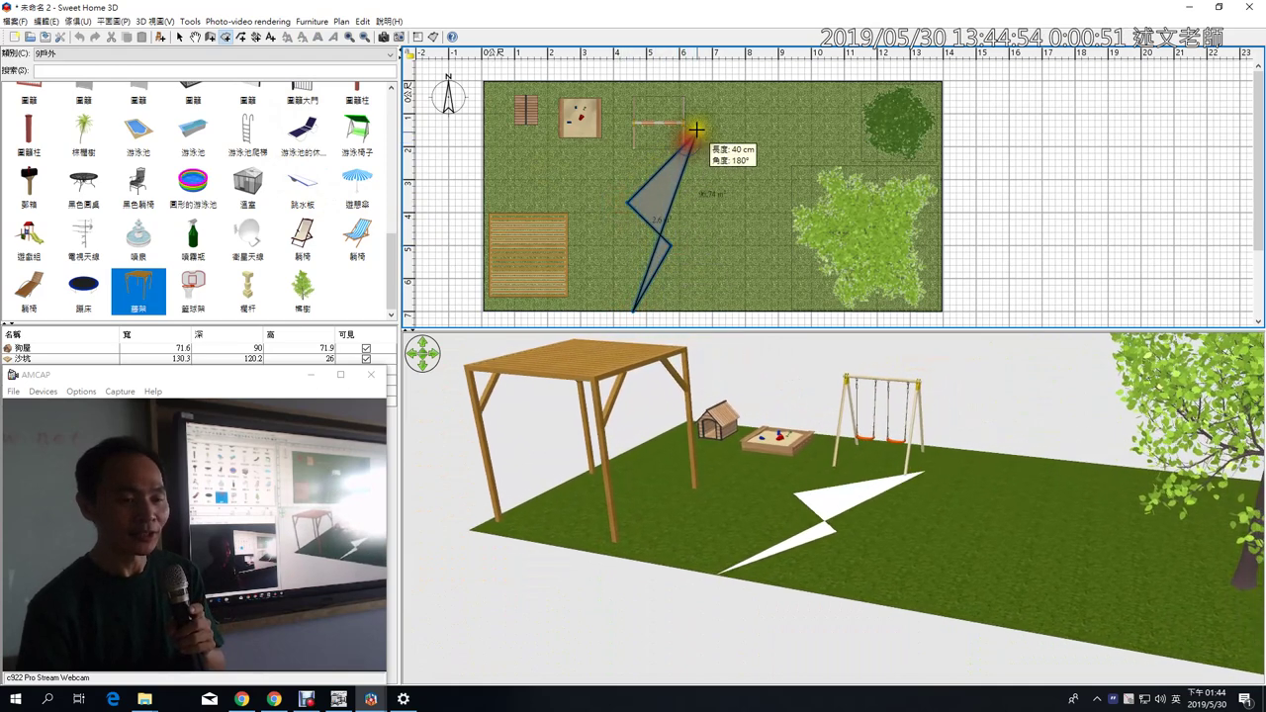
{"action": "left_click", "coordinate": [694, 99]}
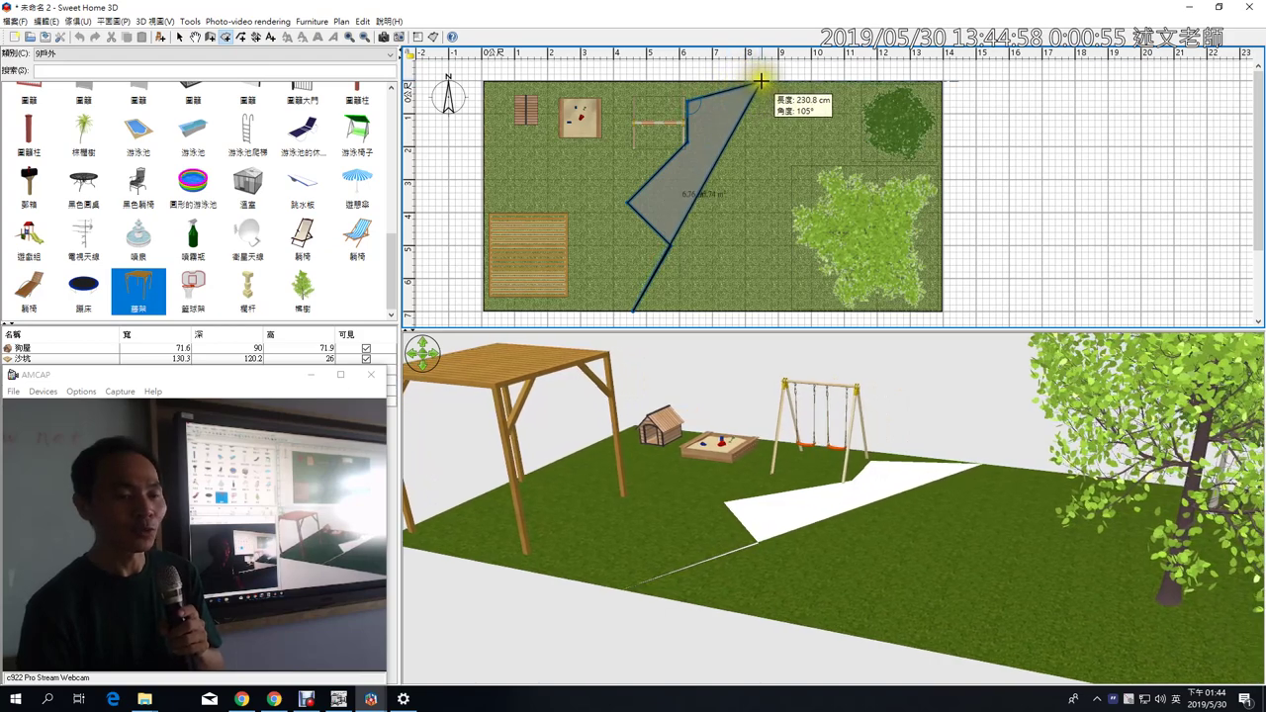
{"action": "left_click", "coordinate": [761, 83]}
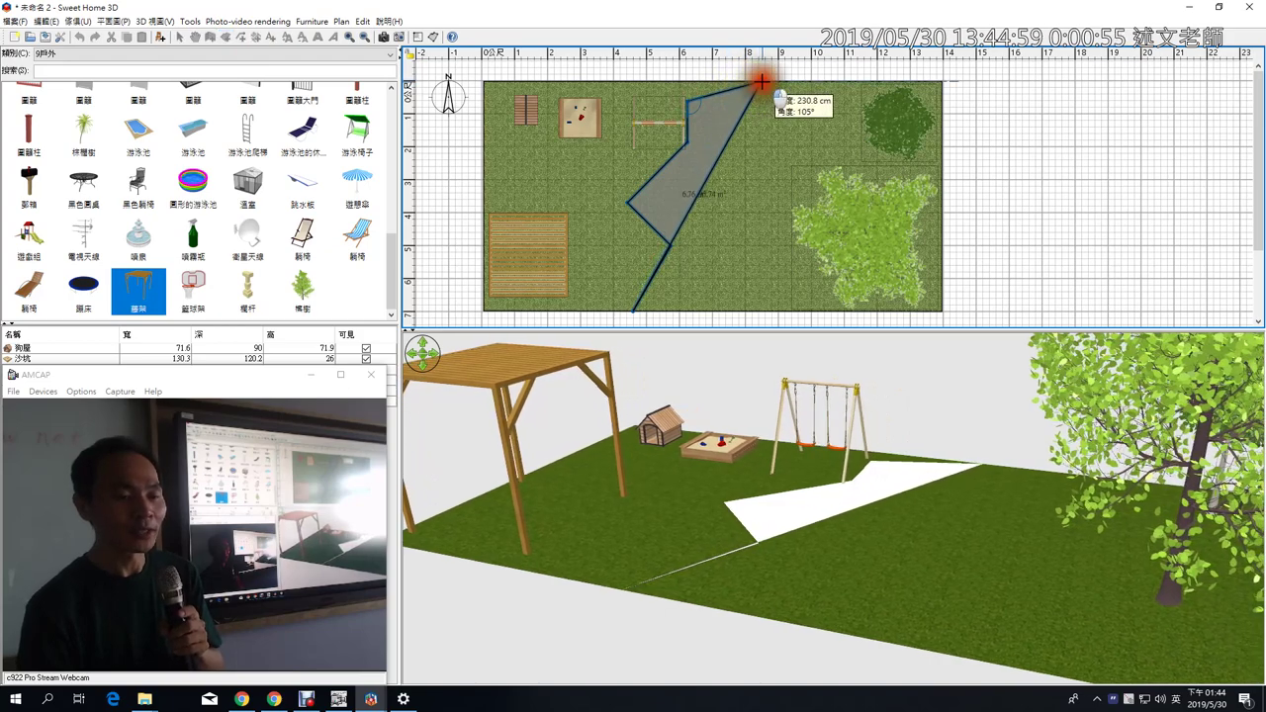
{"action": "left_click", "coordinate": [814, 82]}
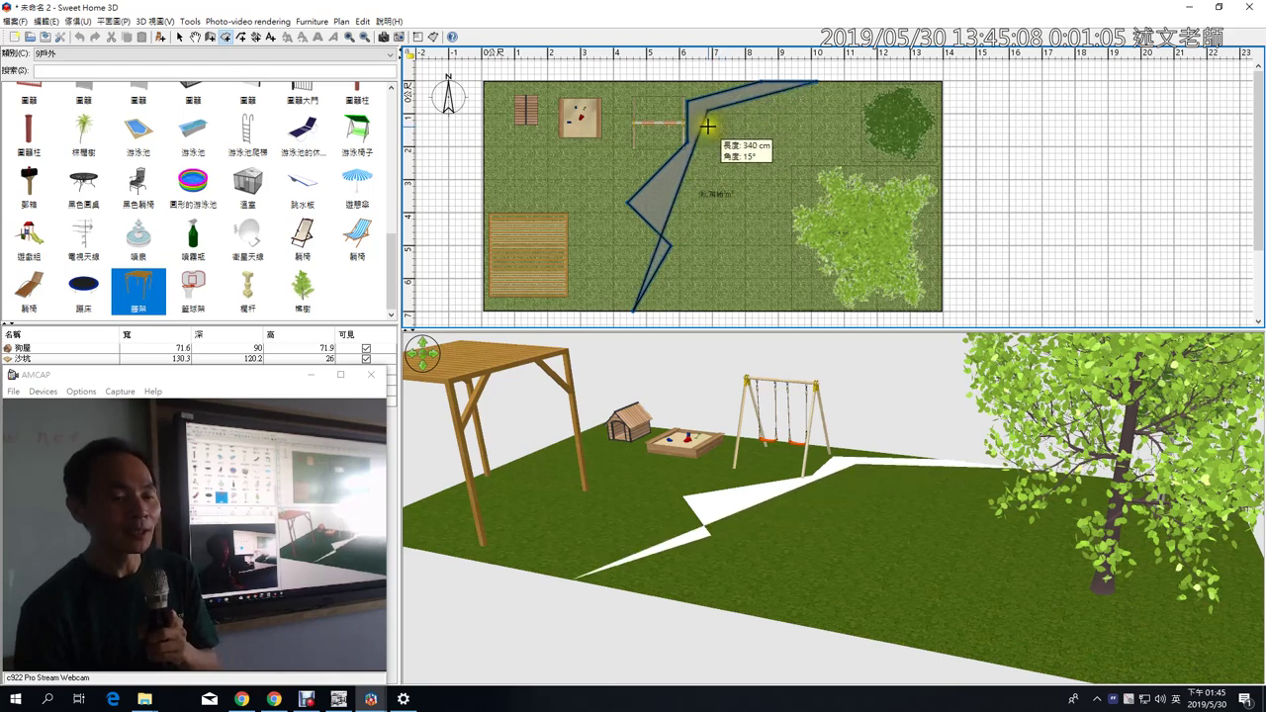
{"action": "left_click", "coordinate": [716, 127]}
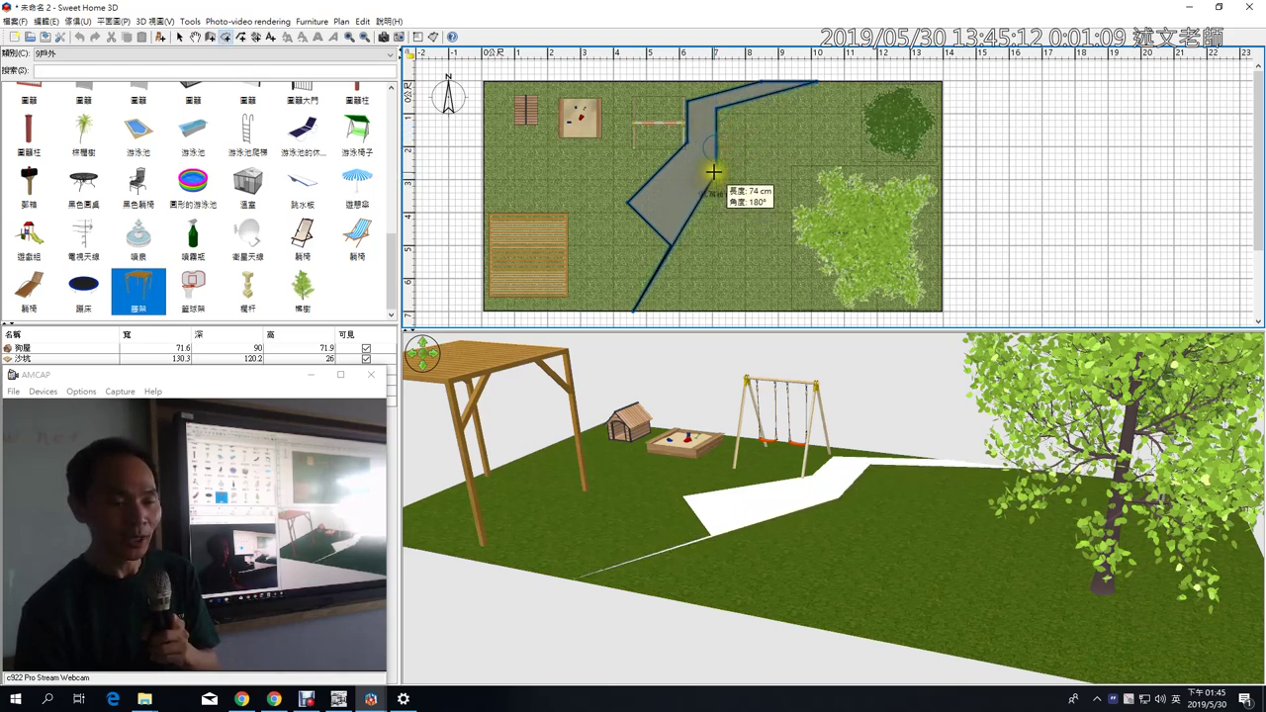
{"action": "left_click", "coordinate": [709, 171]}
{"action": "left_click", "coordinate": [676, 210]}
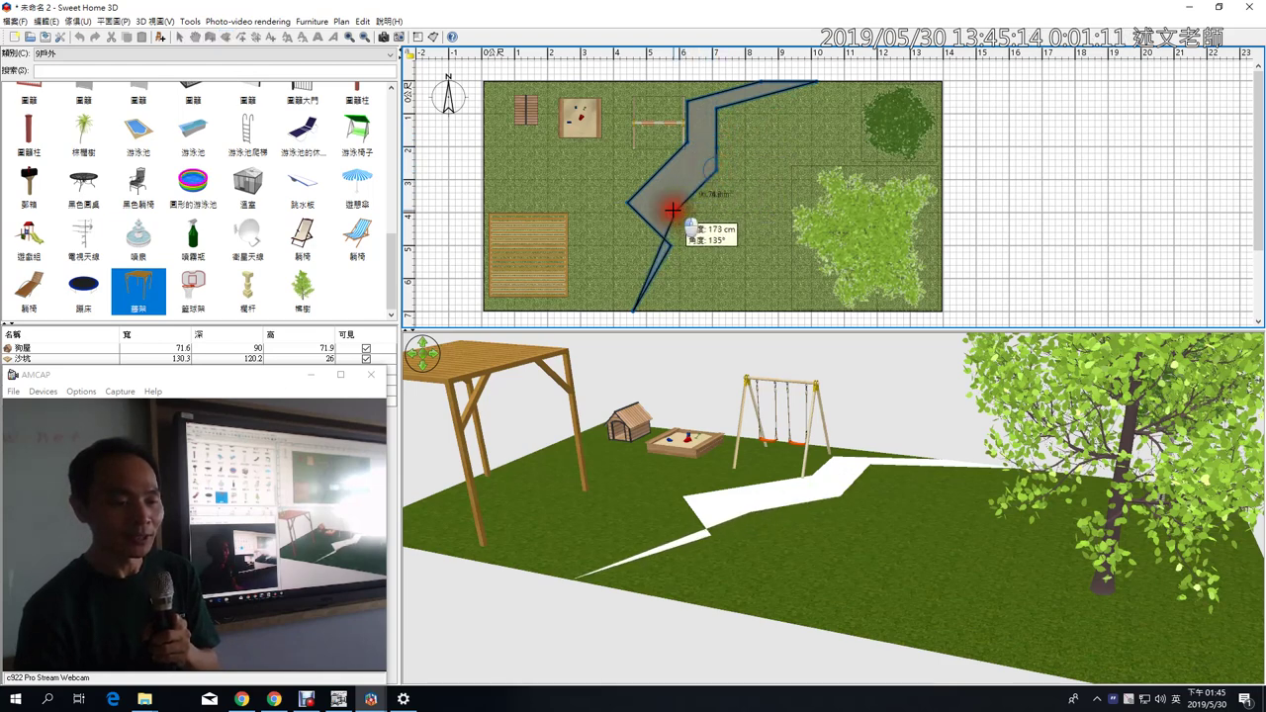
{"action": "left_click", "coordinate": [723, 255]}
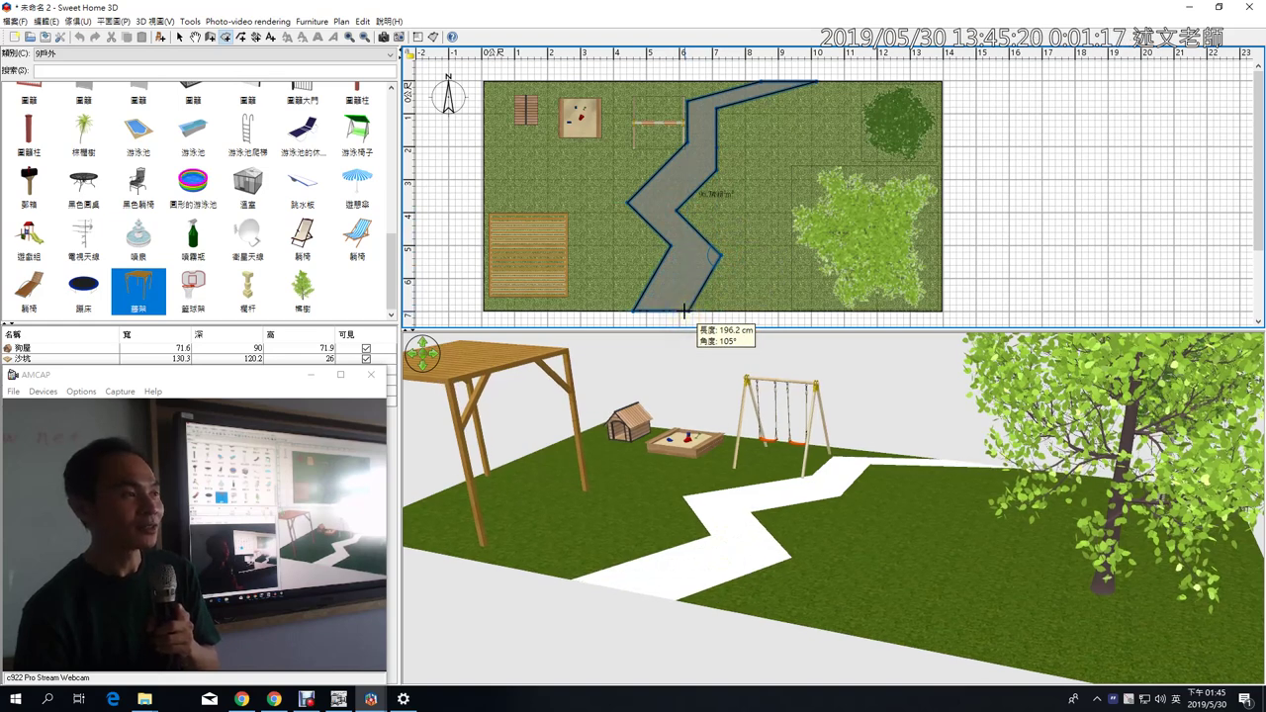
{"action": "double_click", "coordinate": [684, 313]}
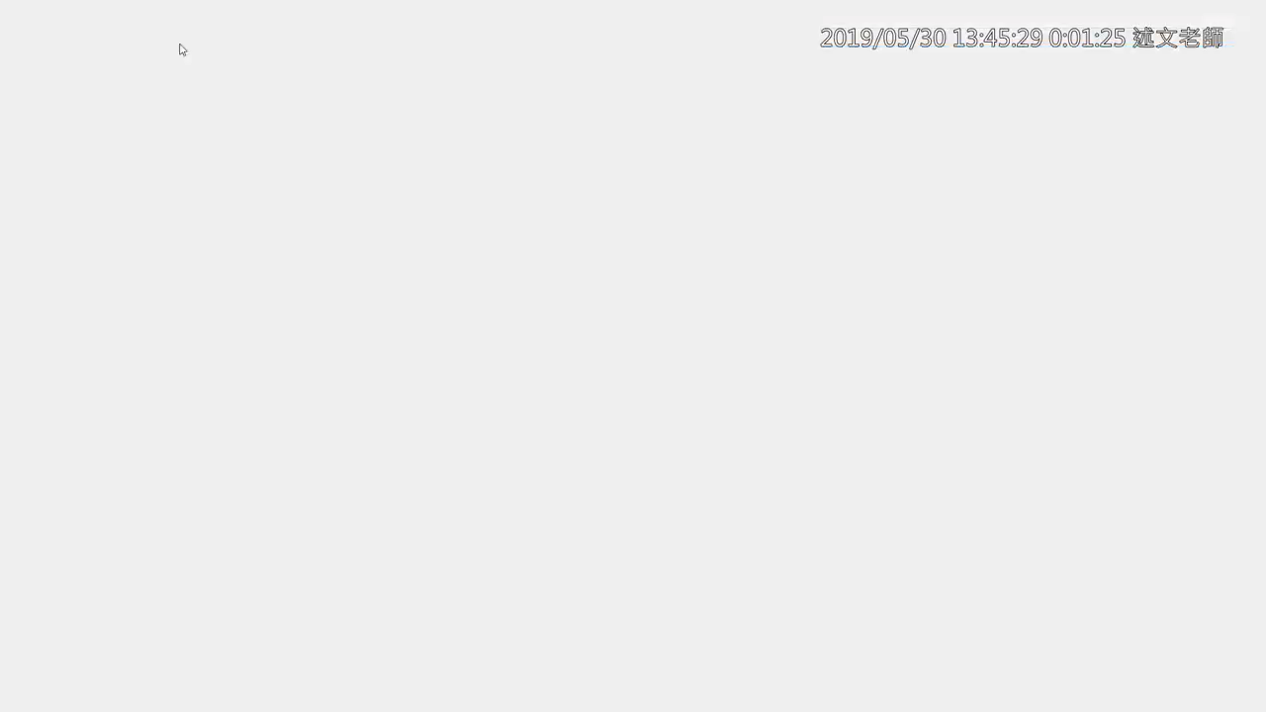
- Select objects again and shift the path's upper inner corner east of the swing slightly outward
{"action": "left_click", "coordinate": [179, 39]}
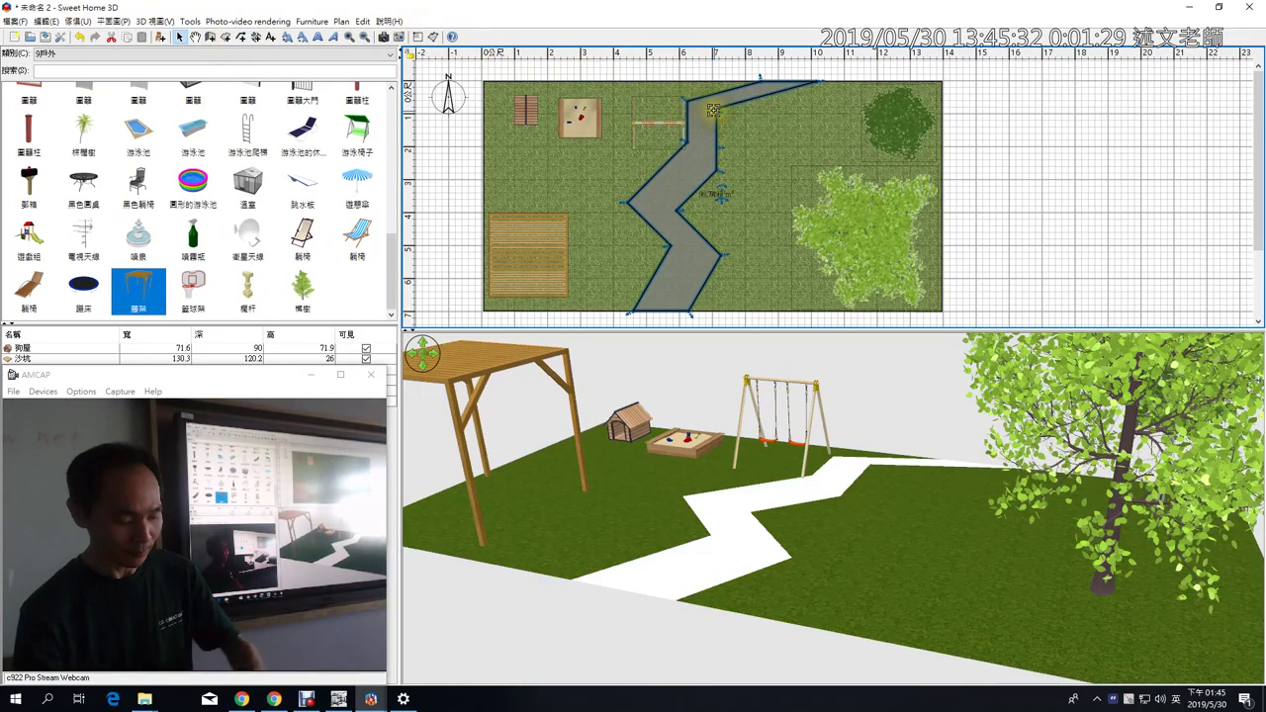
{"action": "scroll", "coordinate": [779, 115], "scroll_direction": "up", "scroll_amount": 5}
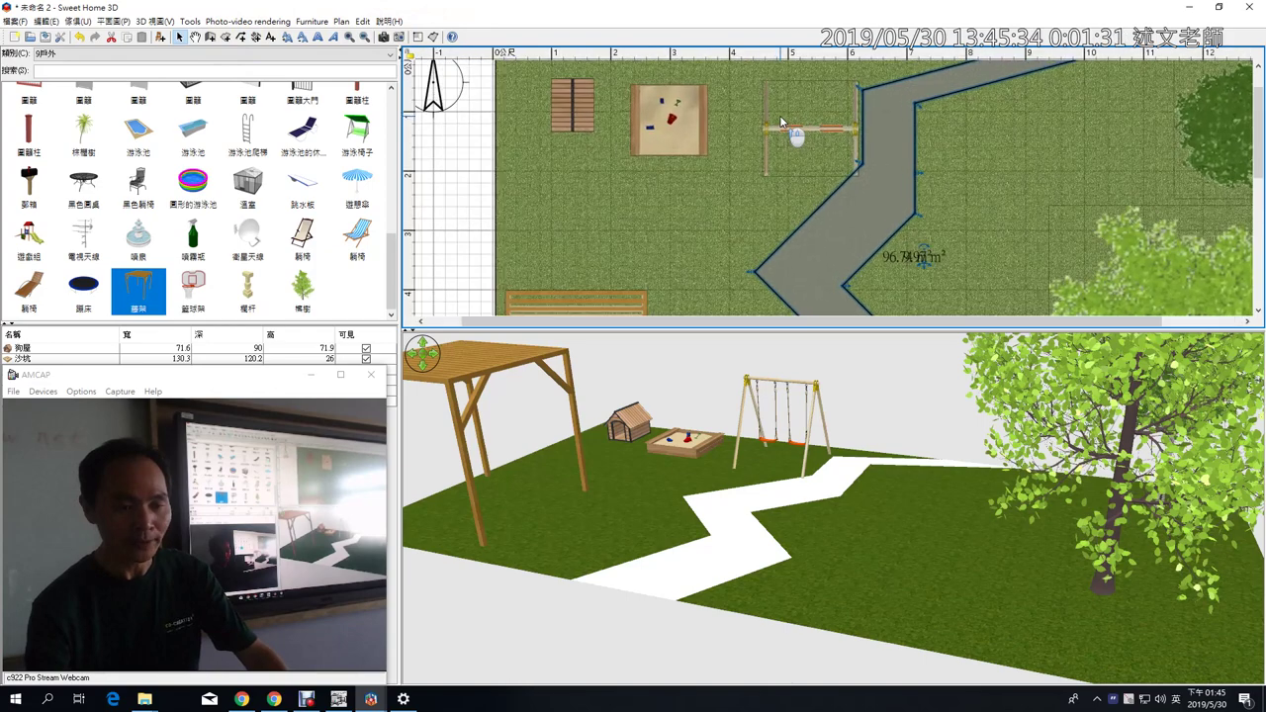
{"action": "left_click_drag", "start_coordinate": [1257, 121], "coordinate": [1258, 103]}
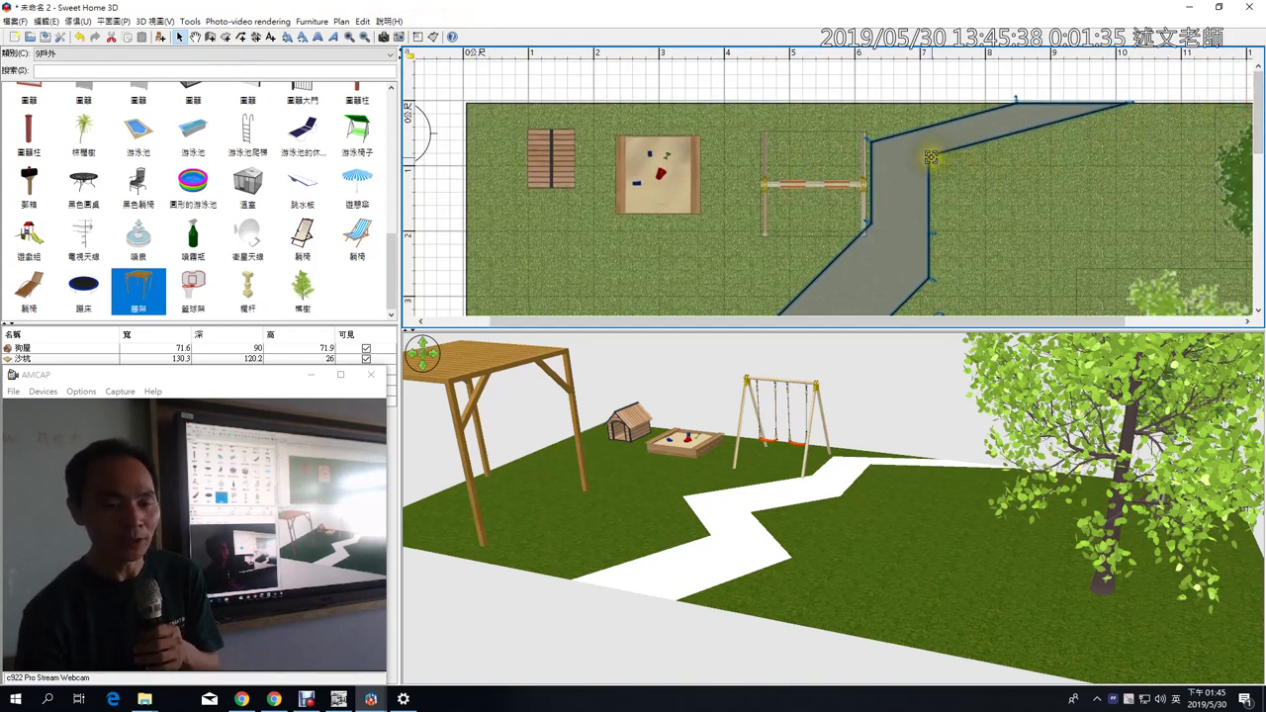
{"action": "mouse_move", "coordinate": [931, 157]}
{"action": "left_mouse_down"}
{"action": "mouse_move", "coordinate": [990, 187]}
{"action": "mouse_move", "coordinate": [928, 177]}
{"action": "mouse_move", "coordinate": [960, 173]}
{"action": "mouse_move", "coordinate": [960, 200]}
{"action": "mouse_move", "coordinate": [976, 173]}
{"action": "mouse_move", "coordinate": [976, 184]}
{"action": "mouse_move", "coordinate": [942, 180]}
{"action": "mouse_move", "coordinate": [941, 158]}
{"action": "left_mouse_up"}
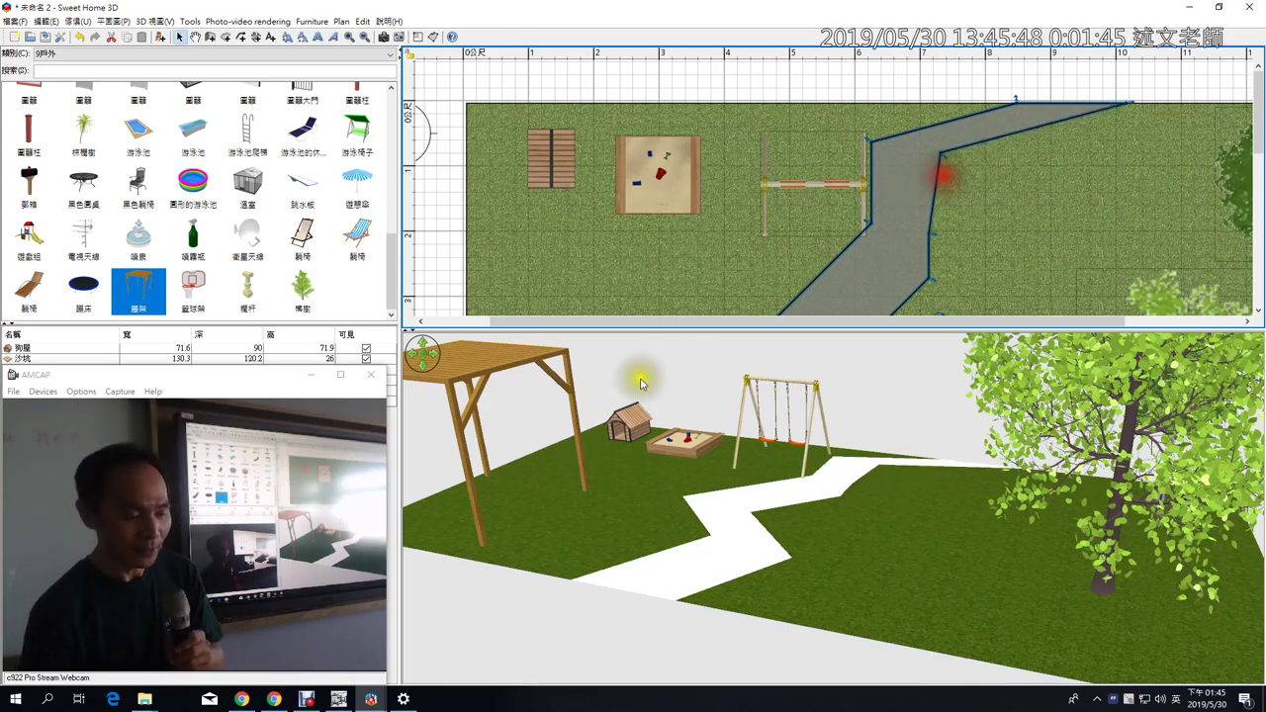
- Switch to Chrome and examine the 2D view shortcuts on page 6 of the Sweet Home 3D handout, especially temporarily disabling magnetism
{"action": "left_click", "coordinate": [244, 701]}
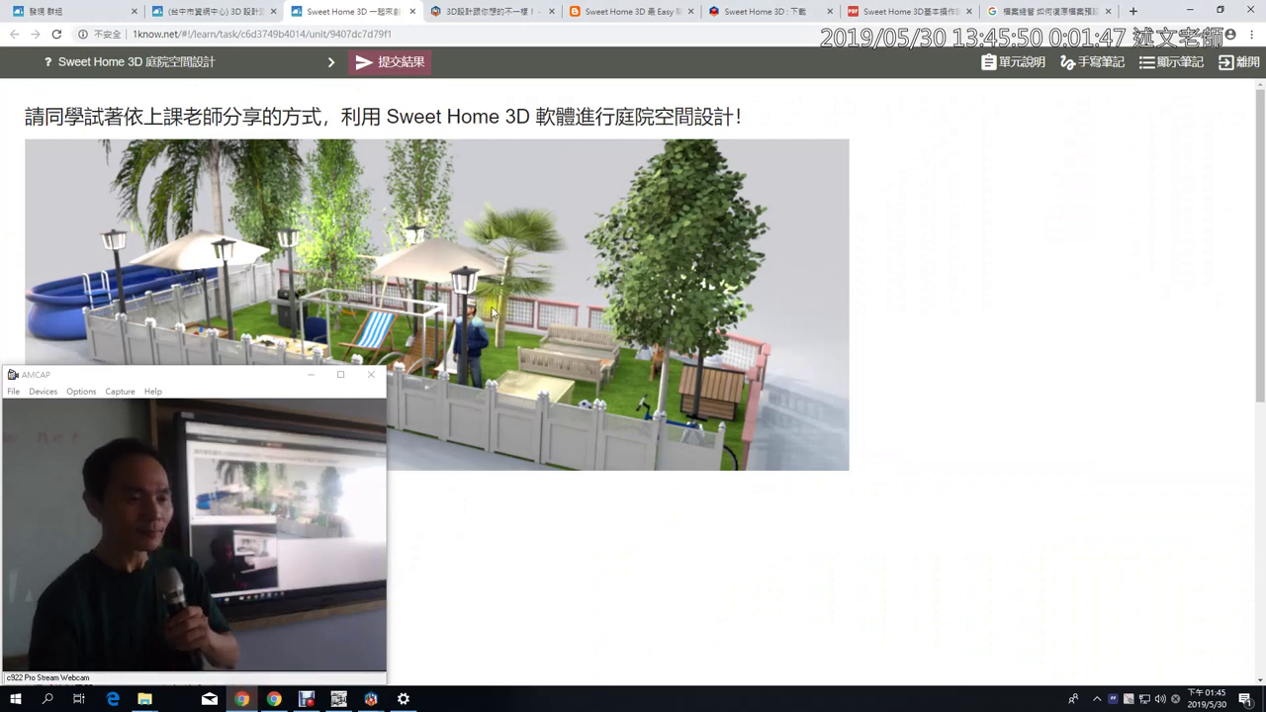
{"action": "left_click", "coordinate": [873, 12]}
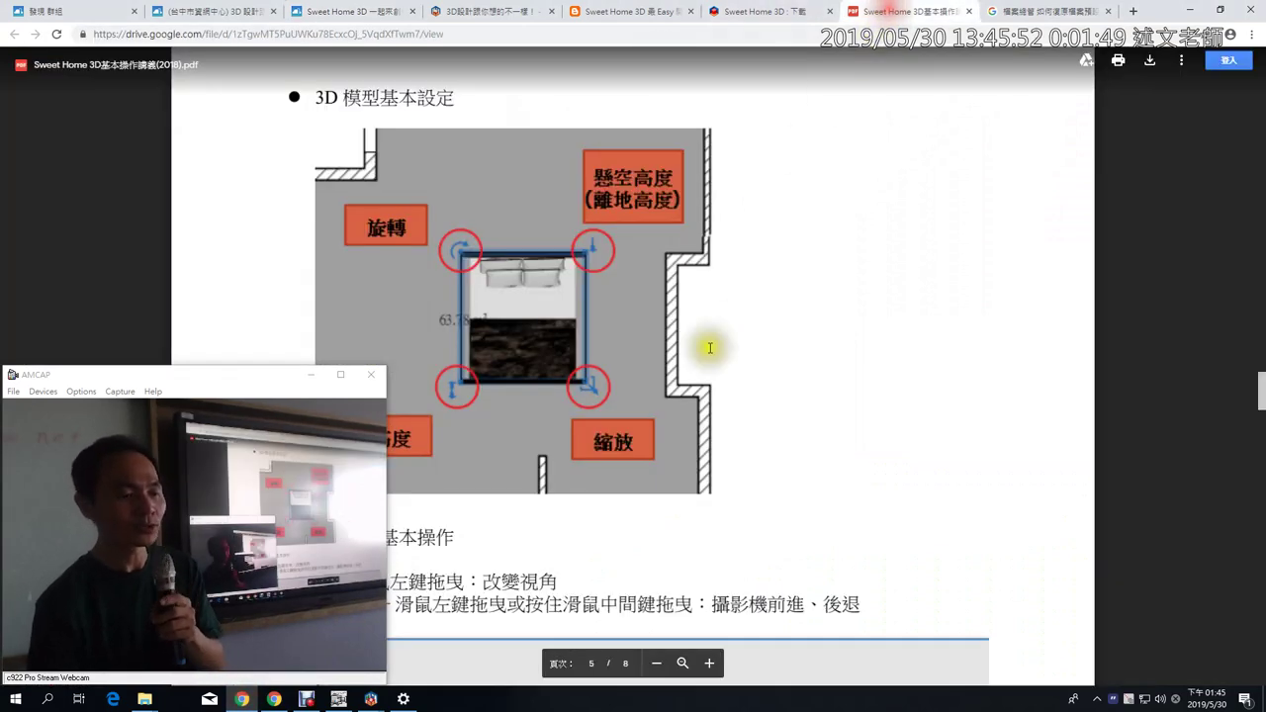
{"action": "left_click", "coordinate": [312, 377]}
{"action": "scroll", "coordinate": [469, 396], "scroll_direction": "down", "scroll_amount": 3}
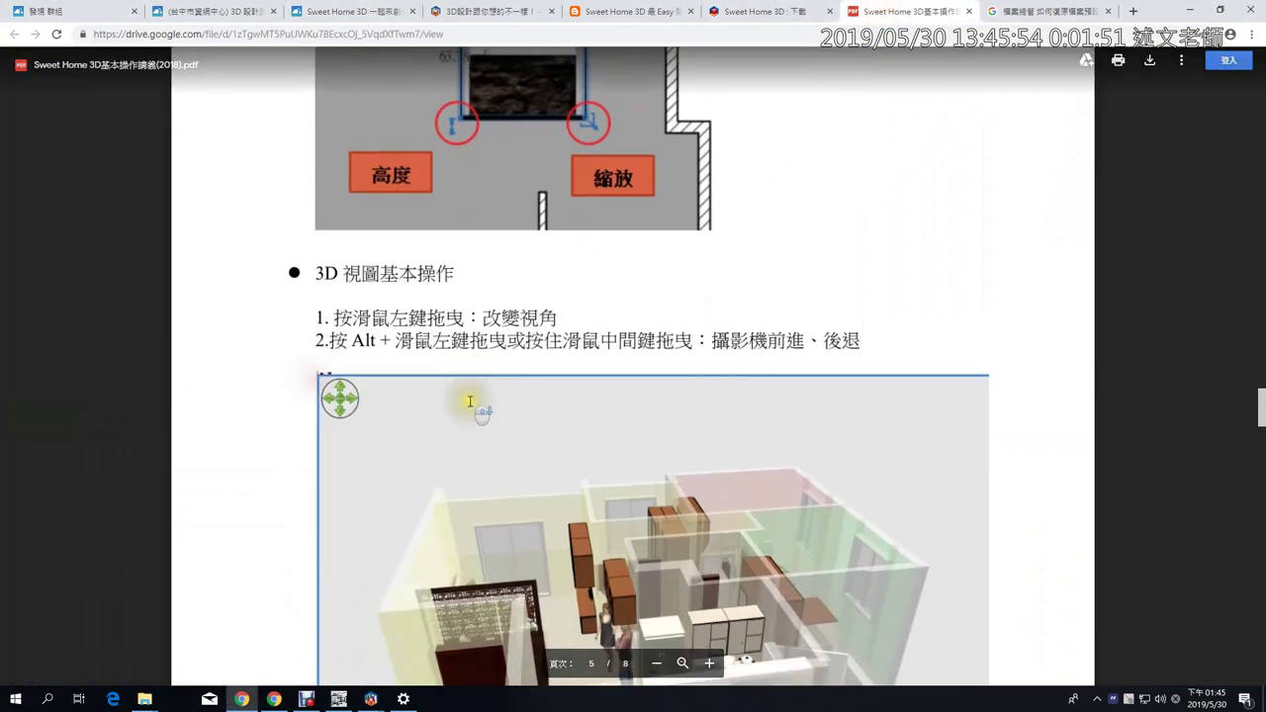
{"action": "scroll", "coordinate": [471, 401], "scroll_direction": "up", "scroll_amount": 2}
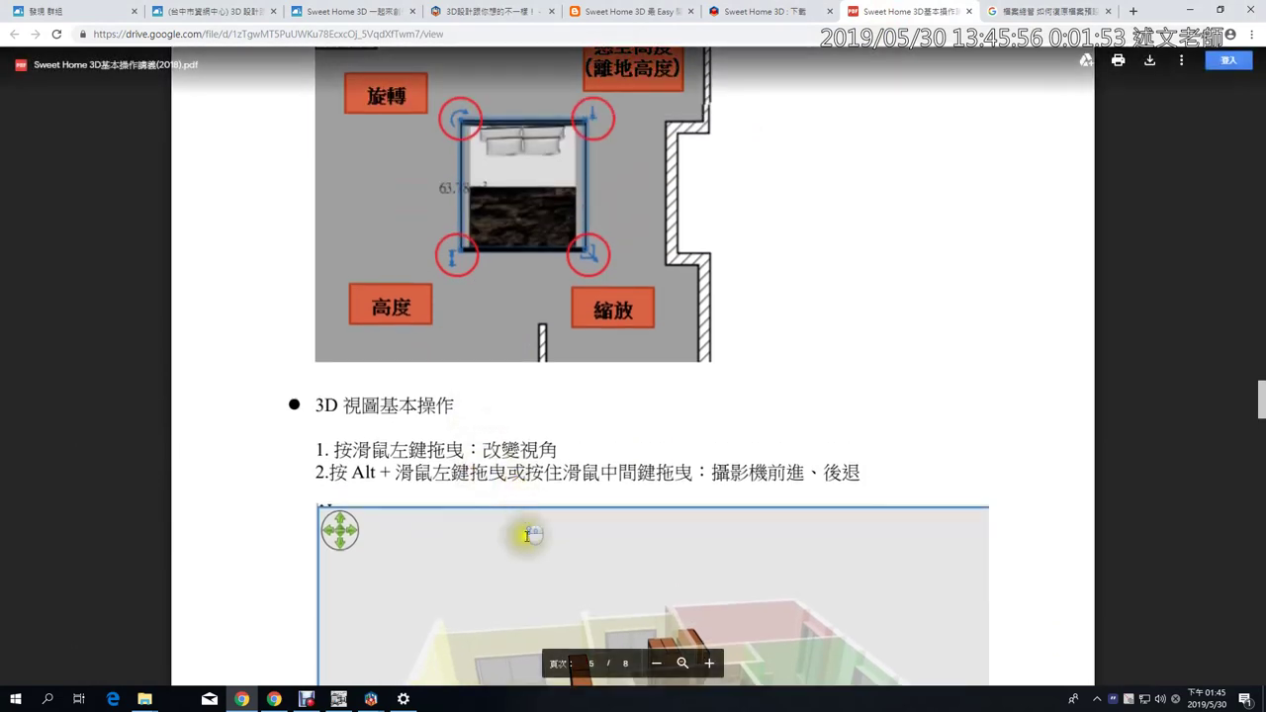
{"action": "left_click", "coordinate": [656, 663]}
{"action": "left_click", "coordinate": [656, 663]}
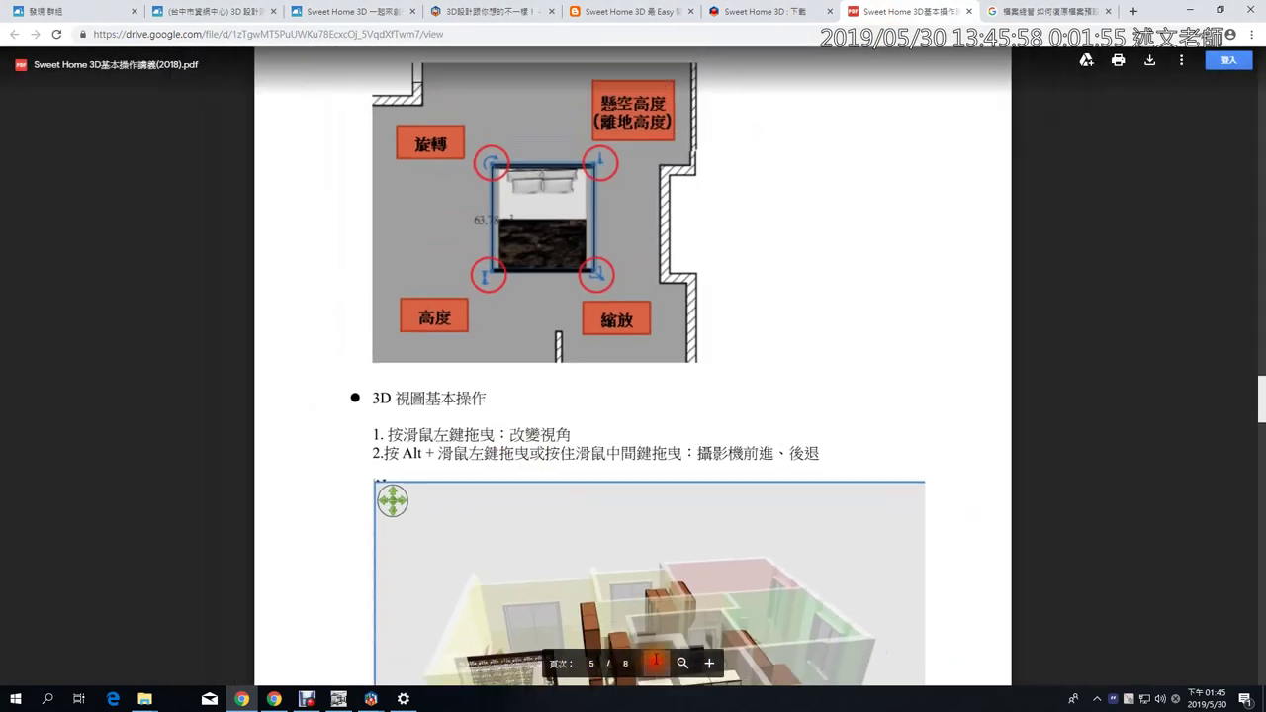
{"action": "scroll", "coordinate": [653, 450], "scroll_direction": "down", "scroll_amount": 3}
{"action": "scroll", "coordinate": [649, 447], "scroll_direction": "down", "scroll_amount": 5}
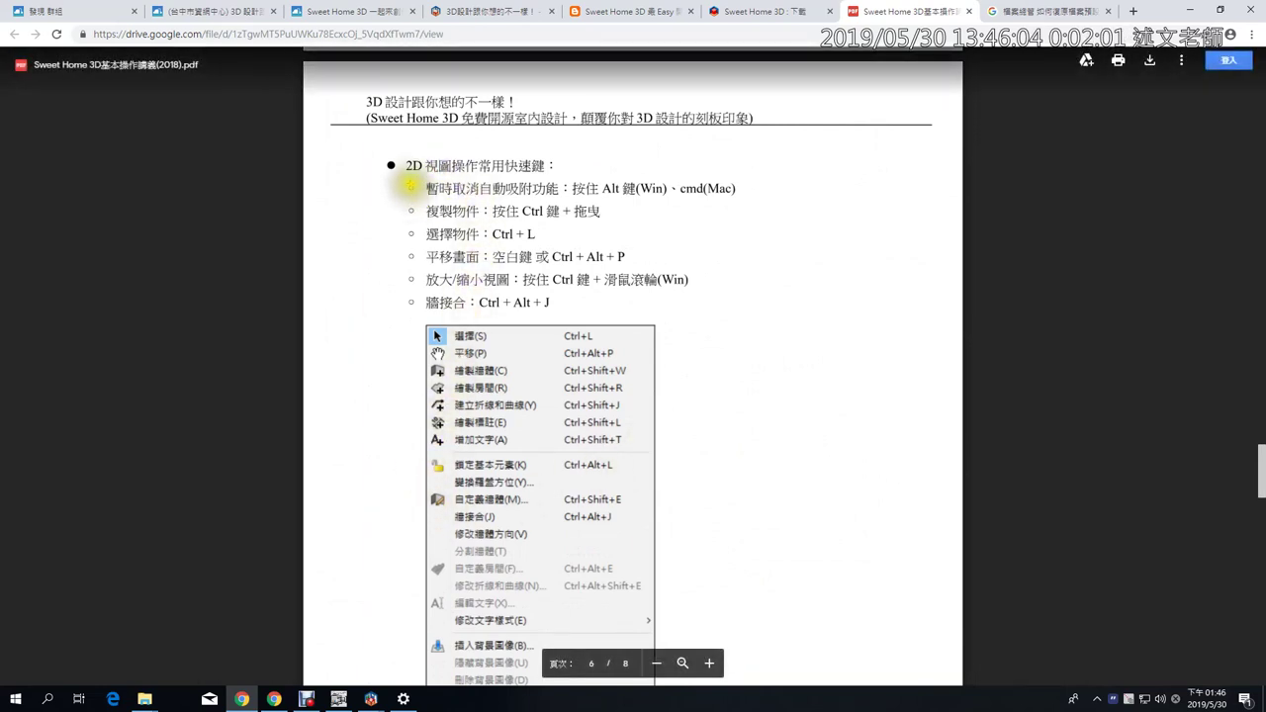
{"action": "mouse_move", "coordinate": [409, 180]}
{"action": "left_mouse_down"}
{"action": "mouse_move", "coordinate": [450, 196]}
{"action": "mouse_move", "coordinate": [748, 197]}
{"action": "left_mouse_up"}
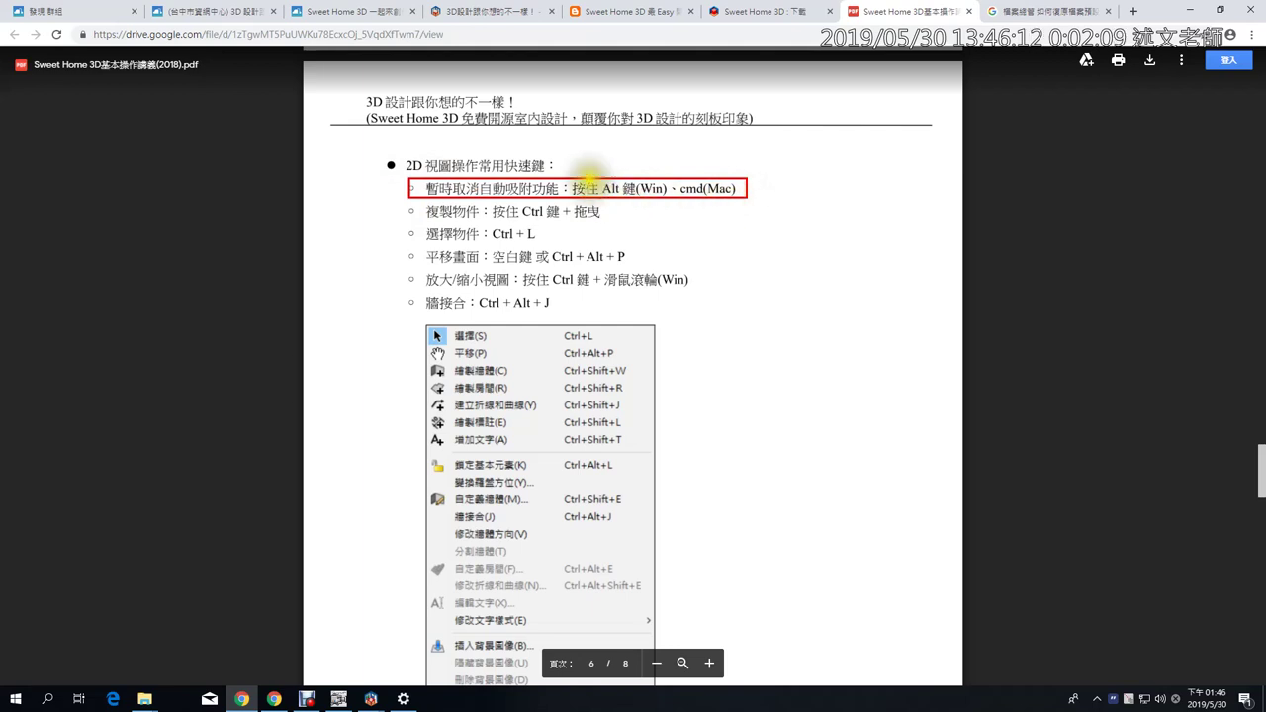
{"action": "left_click_drag", "start_coordinate": [585, 165], "coordinate": [622, 139]}
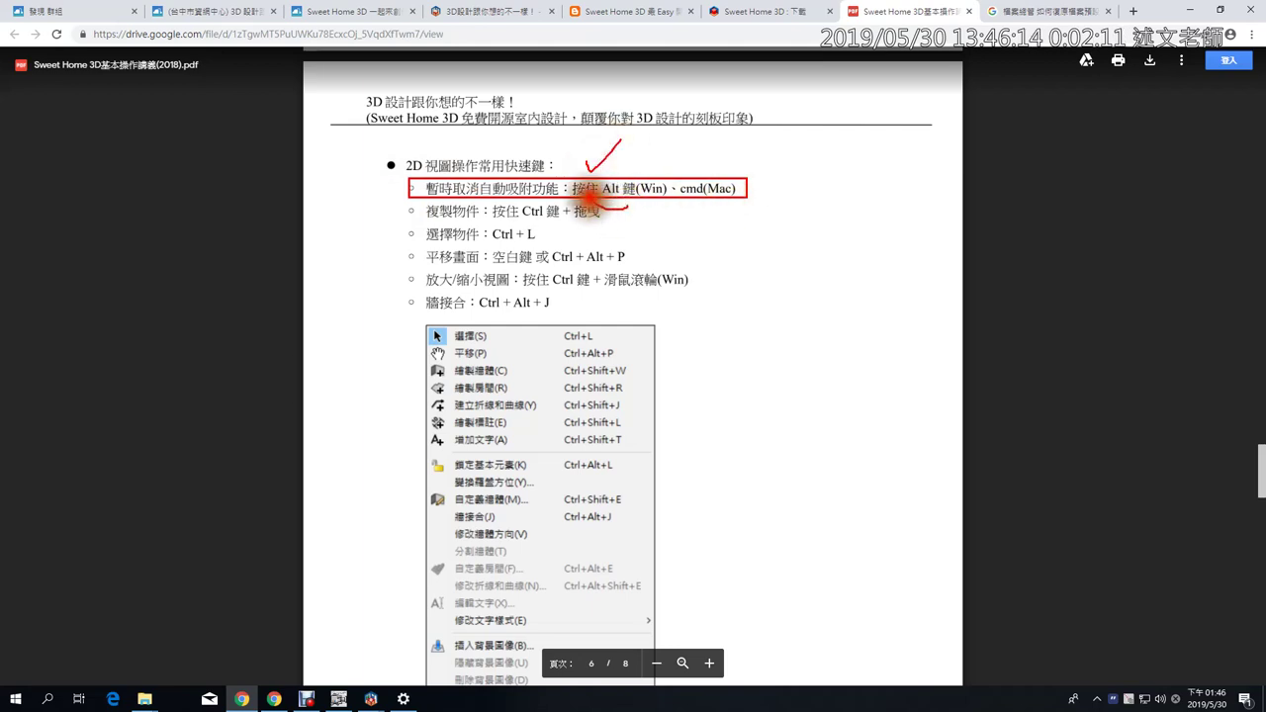
{"action": "mouse_move", "coordinate": [593, 197]}
{"action": "left_mouse_down"}
{"action": "mouse_move", "coordinate": [636, 169]}
{"action": "mouse_move", "coordinate": [639, 203]}
{"action": "mouse_move", "coordinate": [598, 227]}
{"action": "left_mouse_up"}
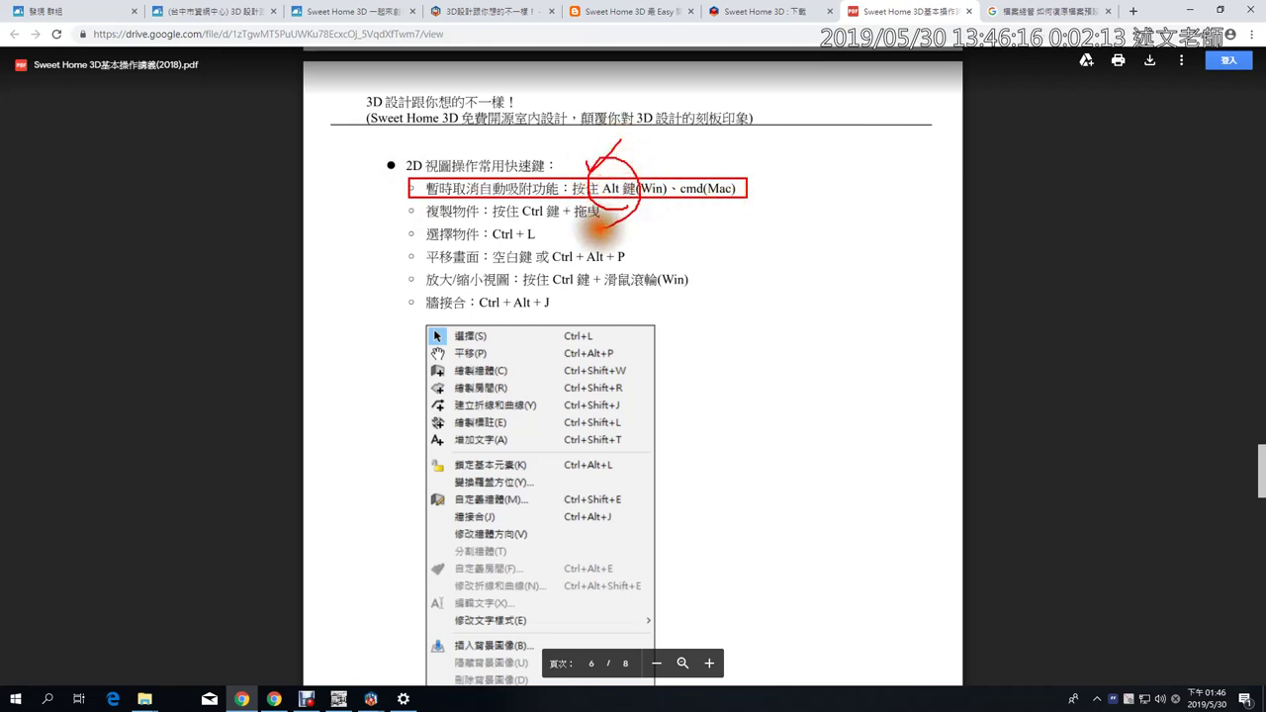
{"action": "key", "text": "Escape"}
- Switch back to the untitled garden plan and move the path's upper eastern corners outward to widen its northern part
{"action": "left_click", "coordinate": [338, 697]}
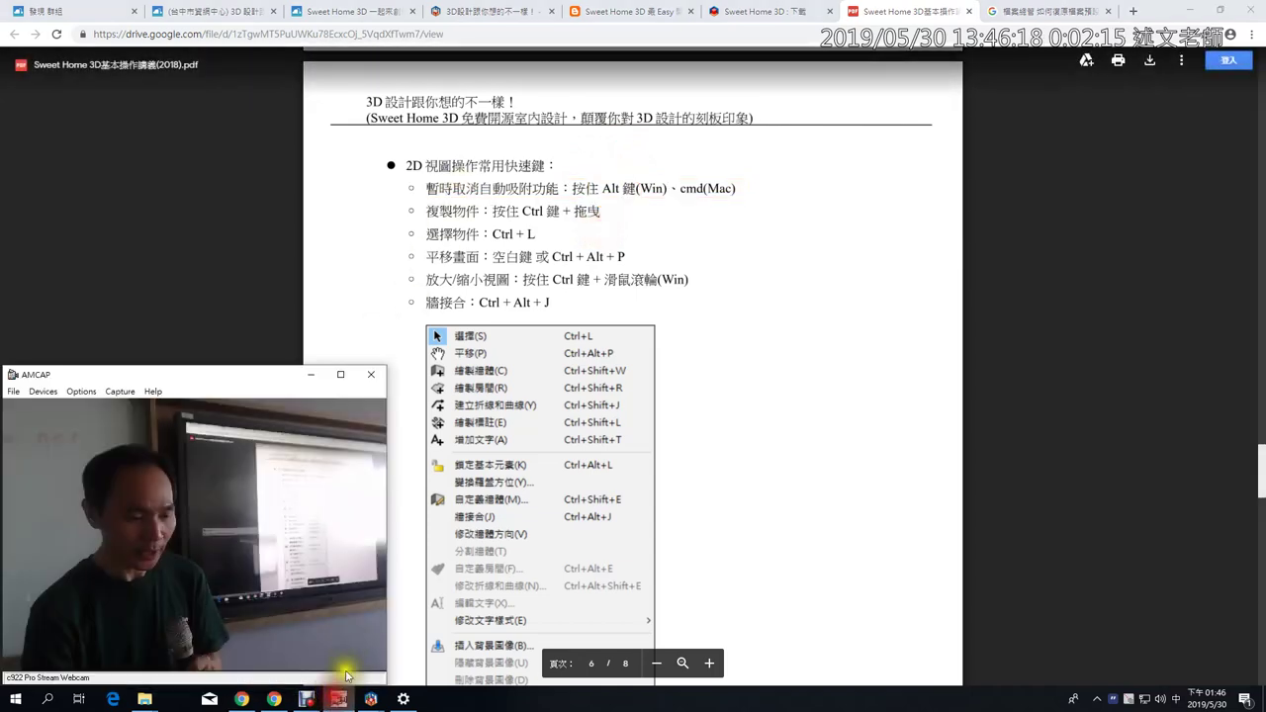
{"action": "left_click", "coordinate": [371, 699]}
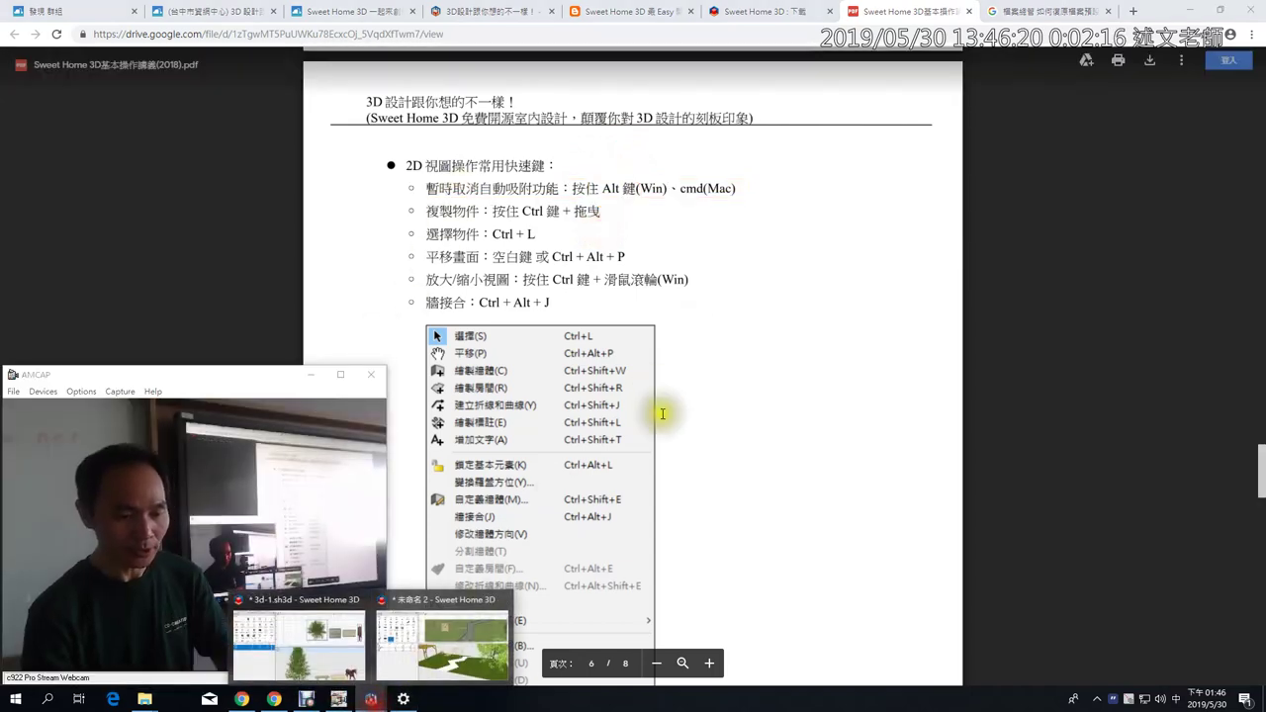
{"action": "left_click", "coordinate": [446, 650]}
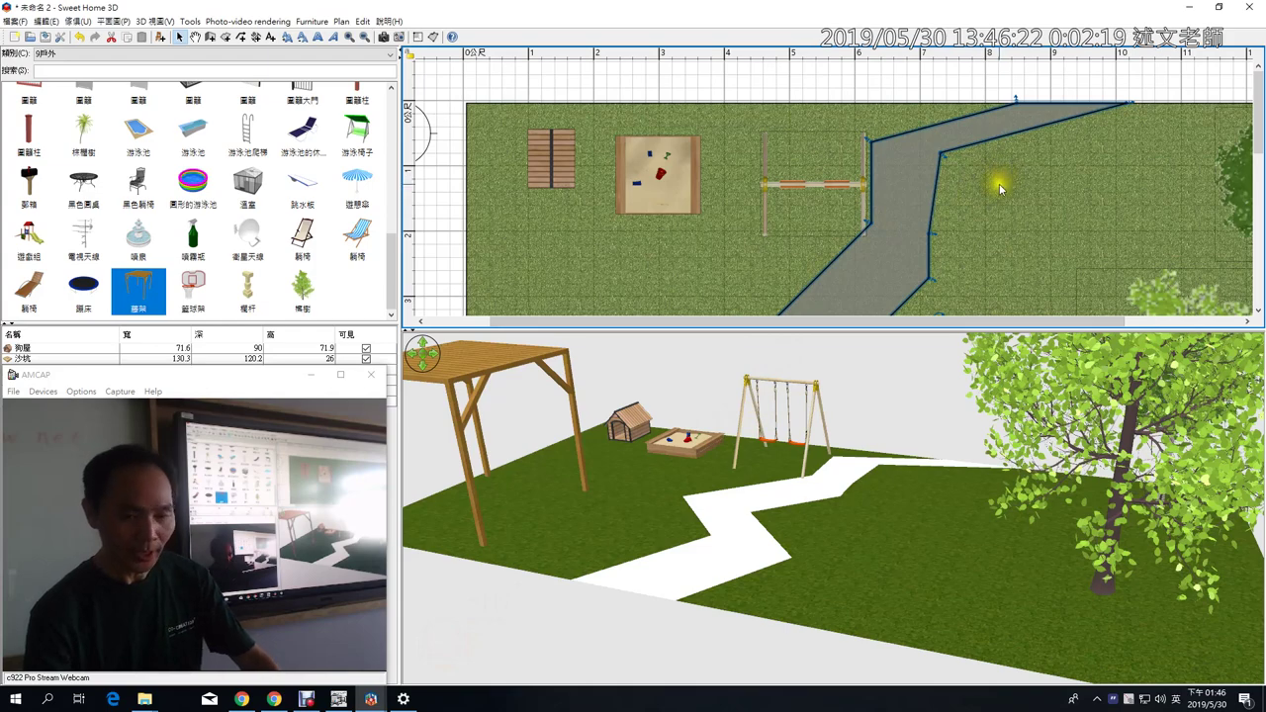
{"action": "scroll", "coordinate": [1000, 188], "scroll_direction": "up", "scroll_amount": 3}
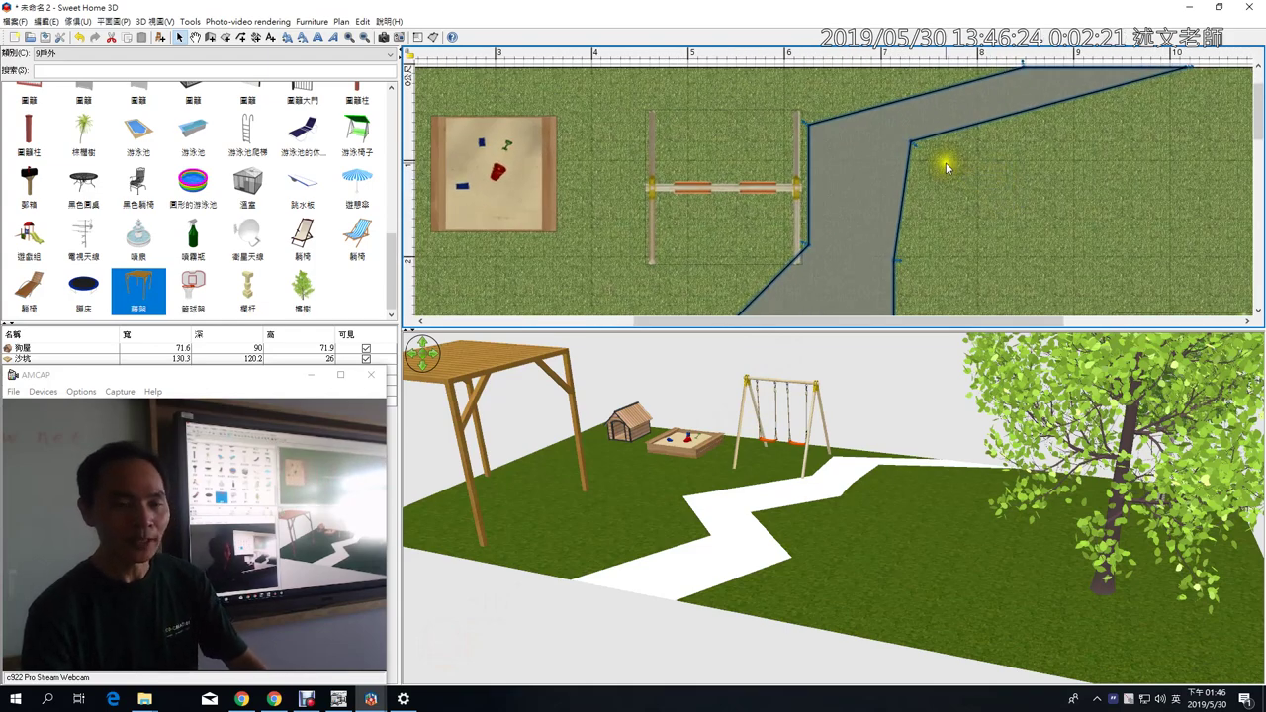
{"action": "left_click_drag", "start_coordinate": [912, 143], "coordinate": [961, 164]}
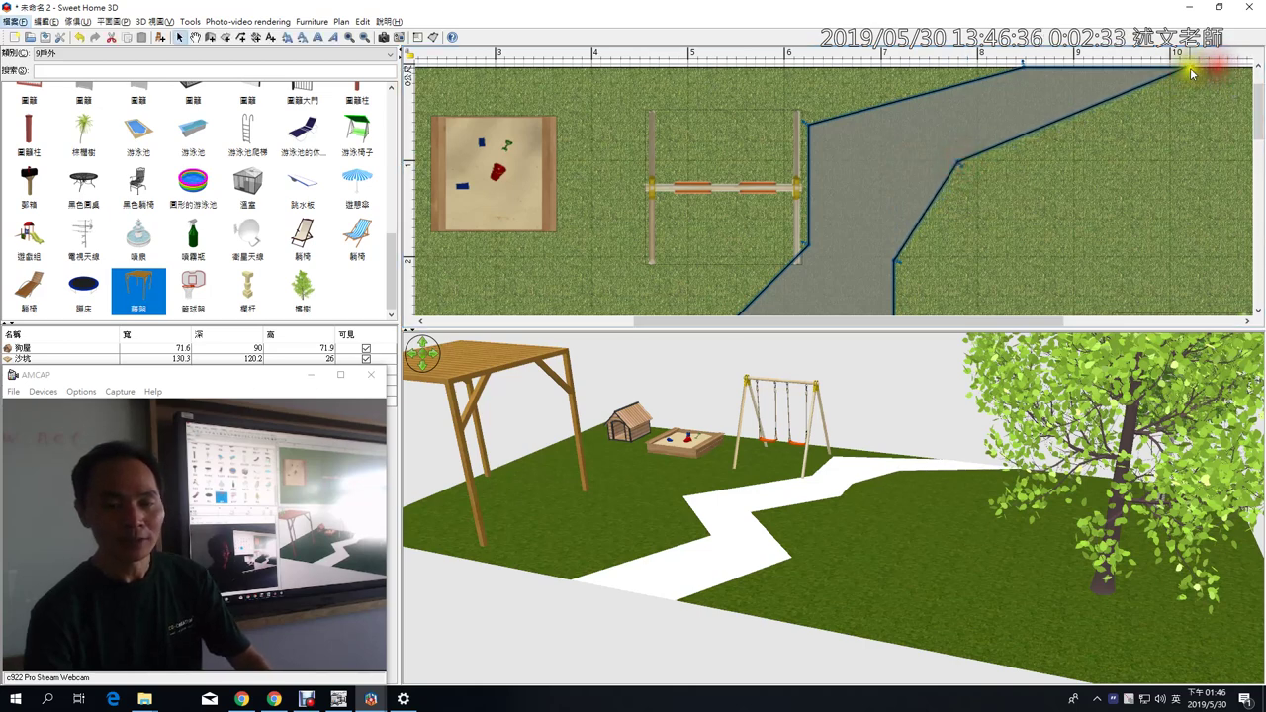
{"action": "left_click_drag", "start_coordinate": [1185, 67], "coordinate": [1248, 68]}
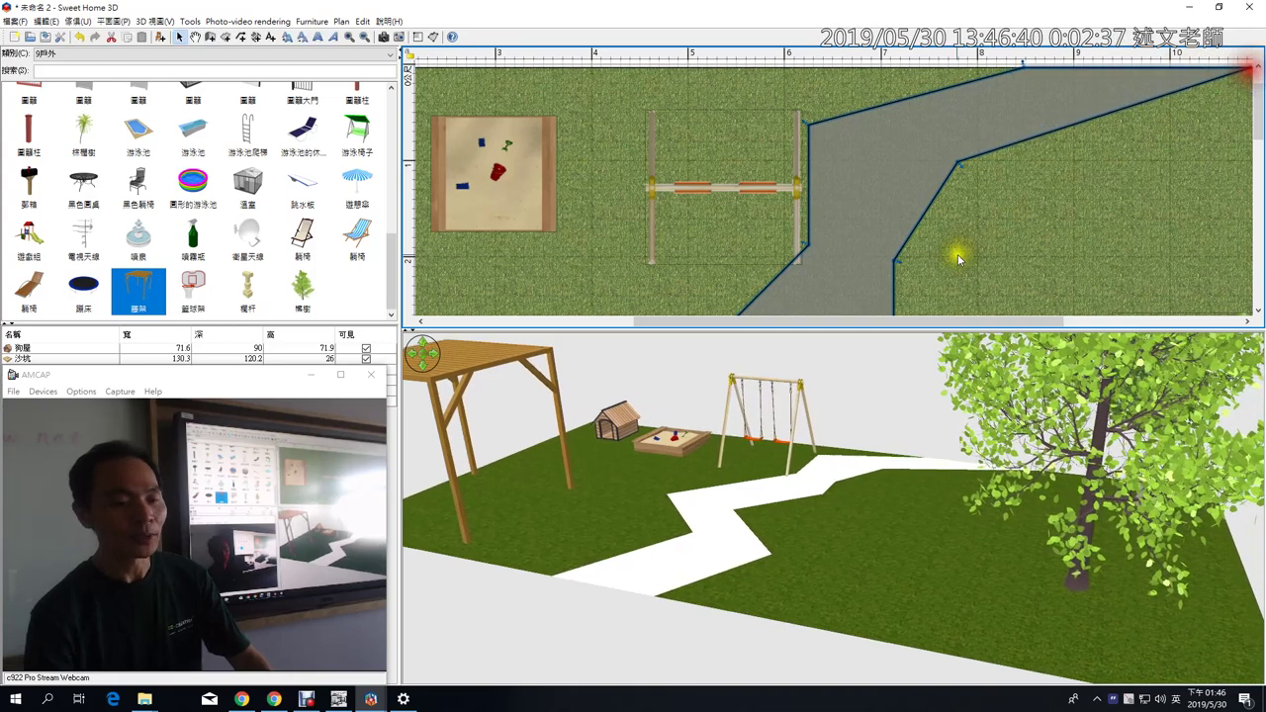
{"action": "left_click_drag", "start_coordinate": [900, 265], "coordinate": [948, 267]}
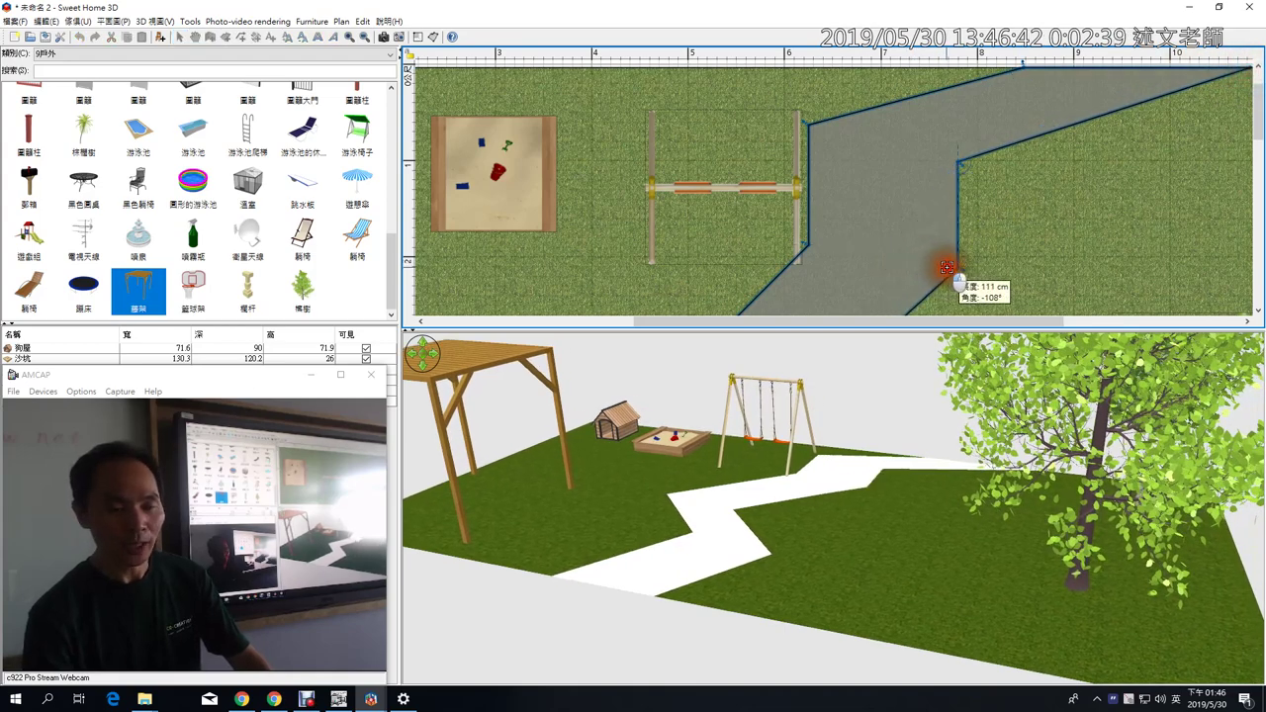
- Move the corners along the path's lower eastern side outward, including its end corner on the lawn's southern edge
{"action": "scroll", "coordinate": [1037, 292], "scroll_direction": "down", "scroll_amount": 5}
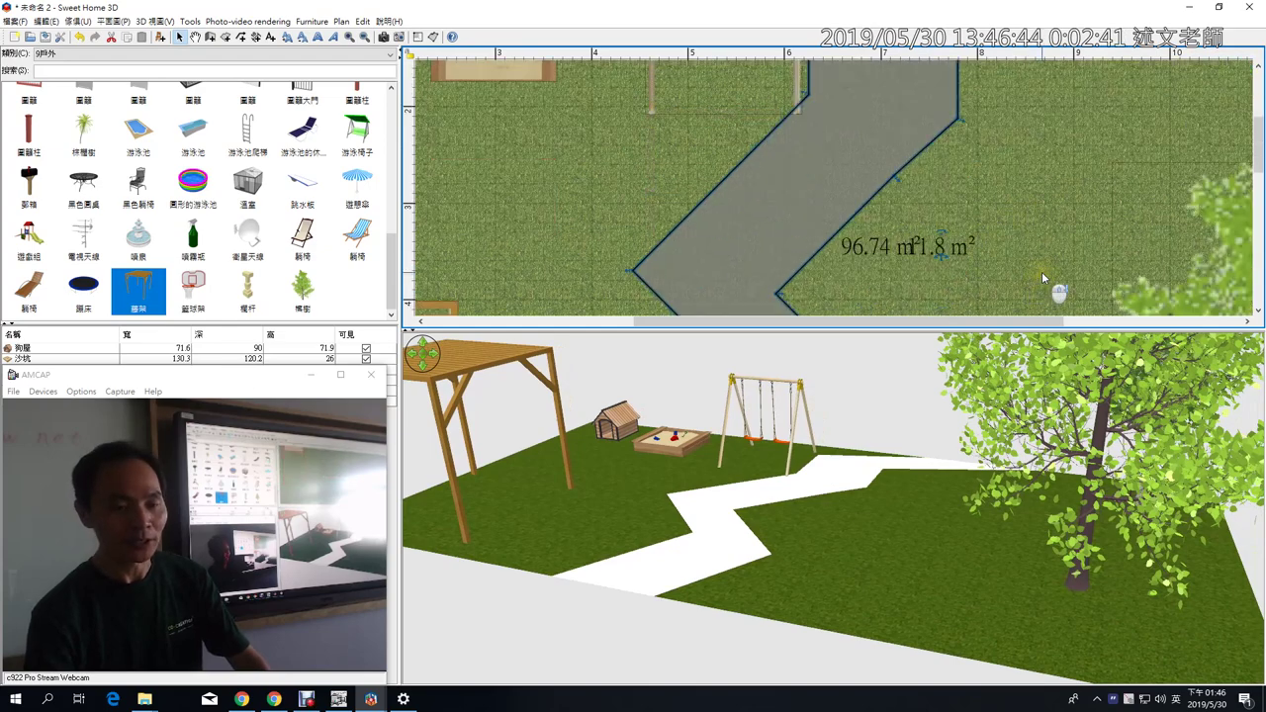
{"action": "left_click_drag", "start_coordinate": [777, 220], "coordinate": [799, 194]}
{"action": "scroll", "coordinate": [884, 214], "scroll_direction": "down", "scroll_amount": 3}
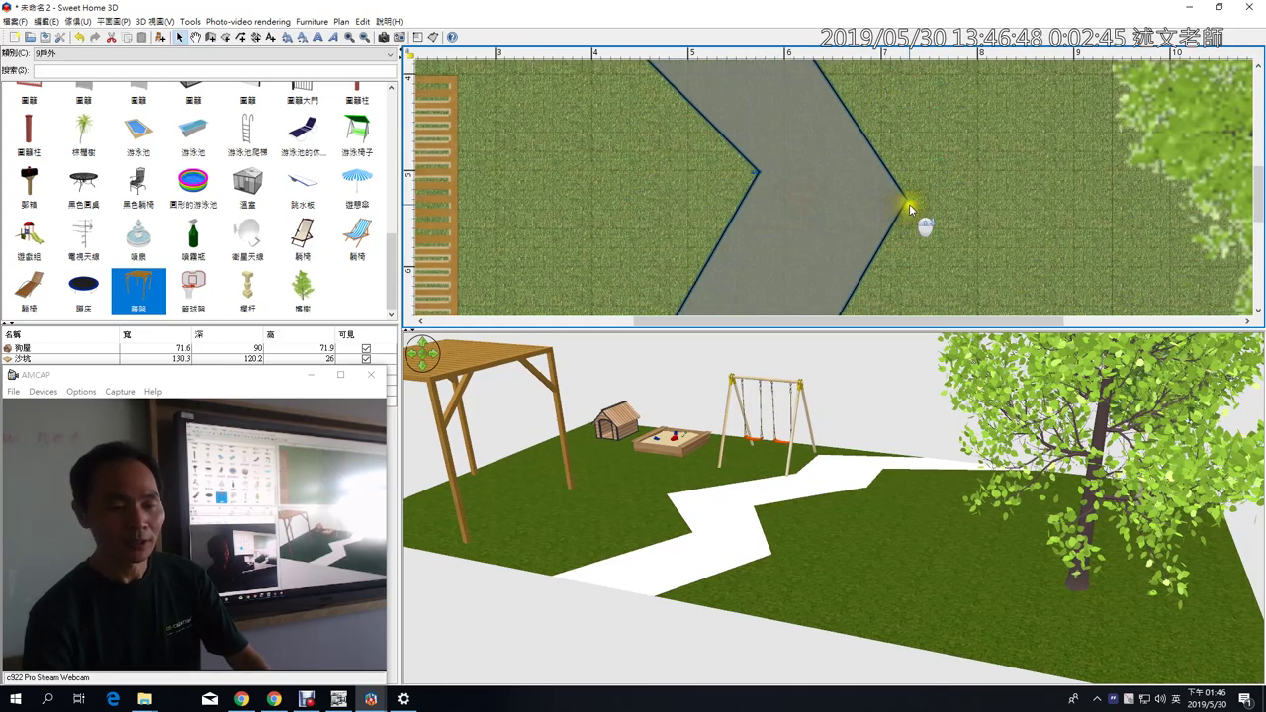
{"action": "left_click_drag", "start_coordinate": [907, 200], "coordinate": [969, 190]}
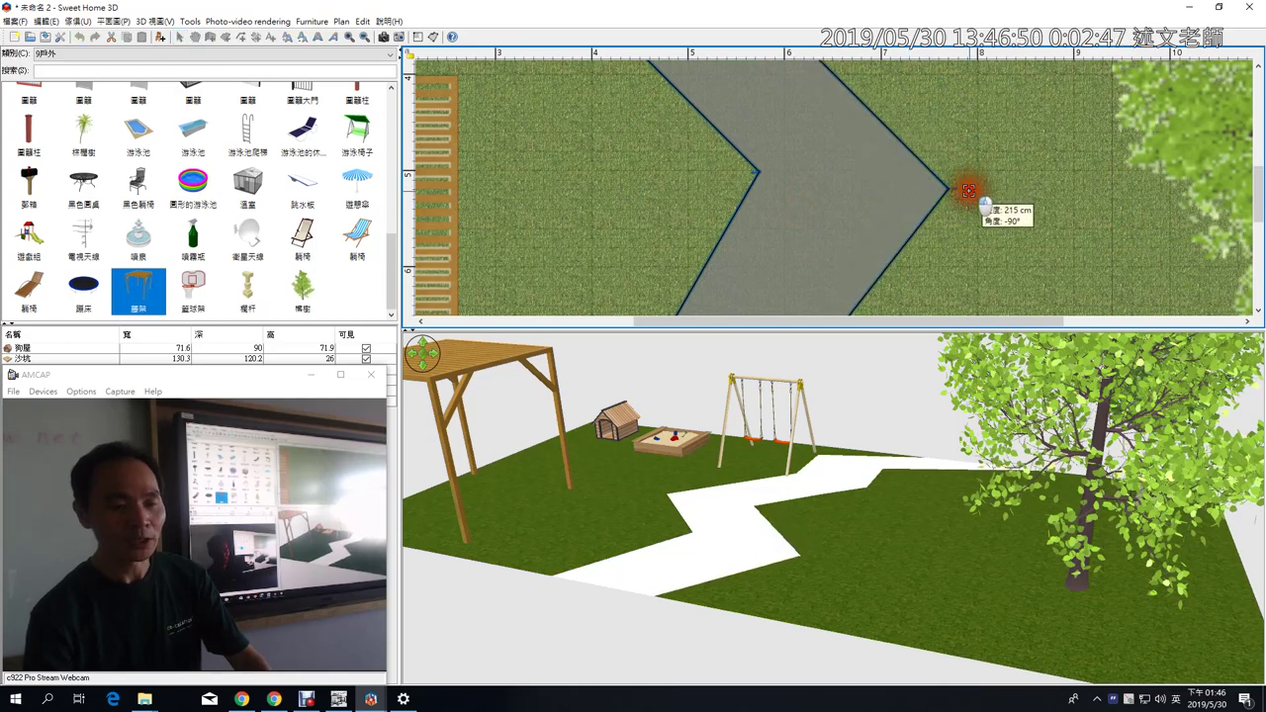
{"action": "scroll", "coordinate": [1005, 192], "scroll_direction": "down", "scroll_amount": 4, "text": "ctrl"}
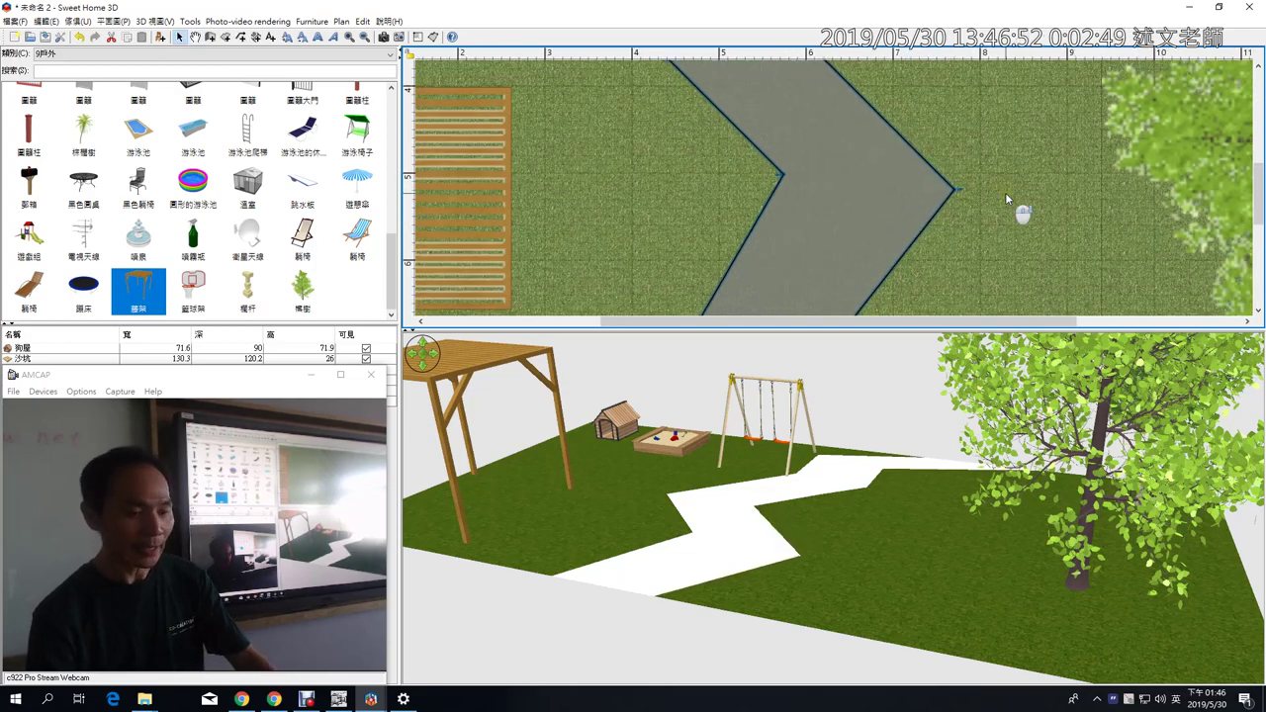
{"action": "scroll", "coordinate": [1002, 186], "scroll_direction": "down", "scroll_amount": 1, "text": "ctrl"}
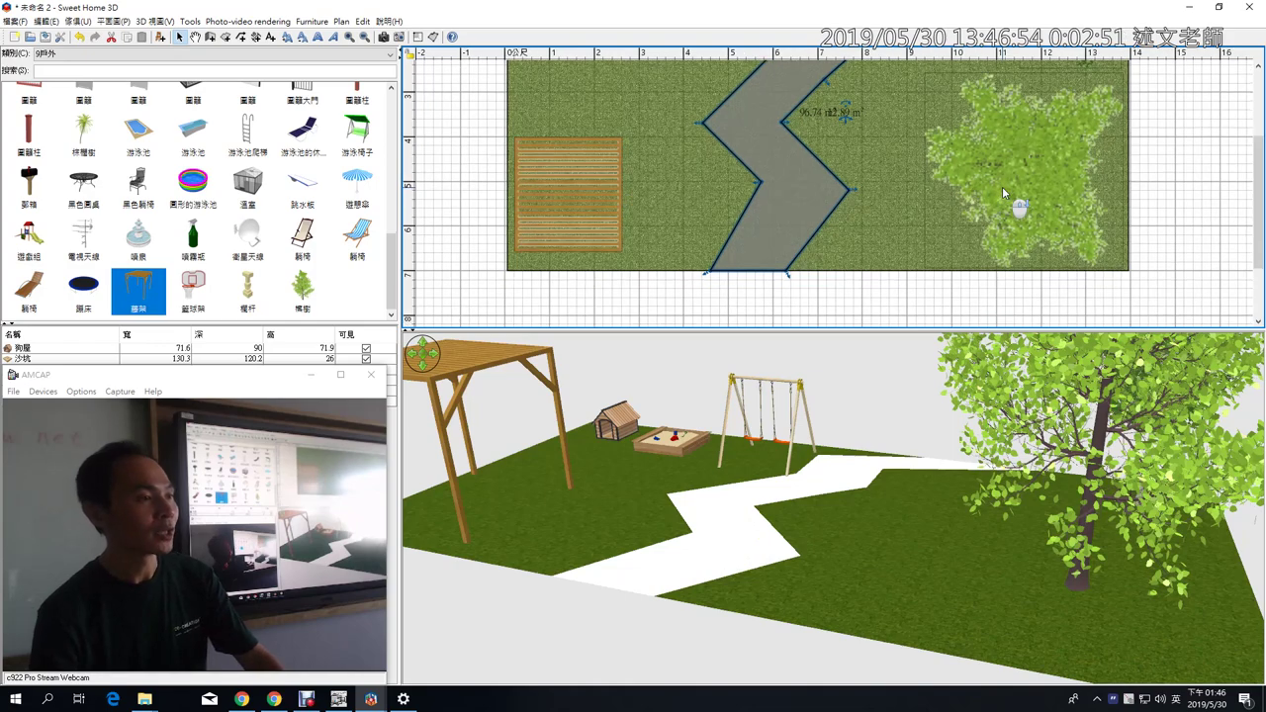
{"action": "left_click_drag", "start_coordinate": [784, 271], "coordinate": [800, 274]}
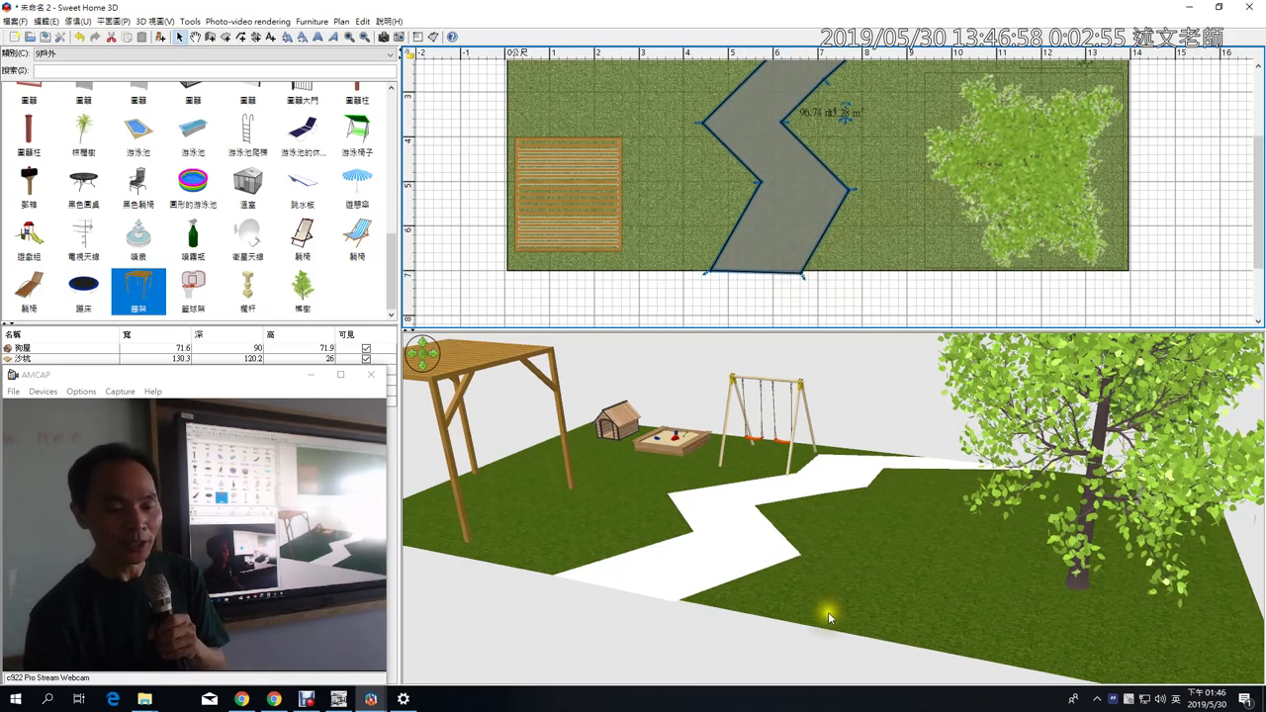
{"action": "left_click_drag", "start_coordinate": [841, 547], "coordinate": [850, 600]}
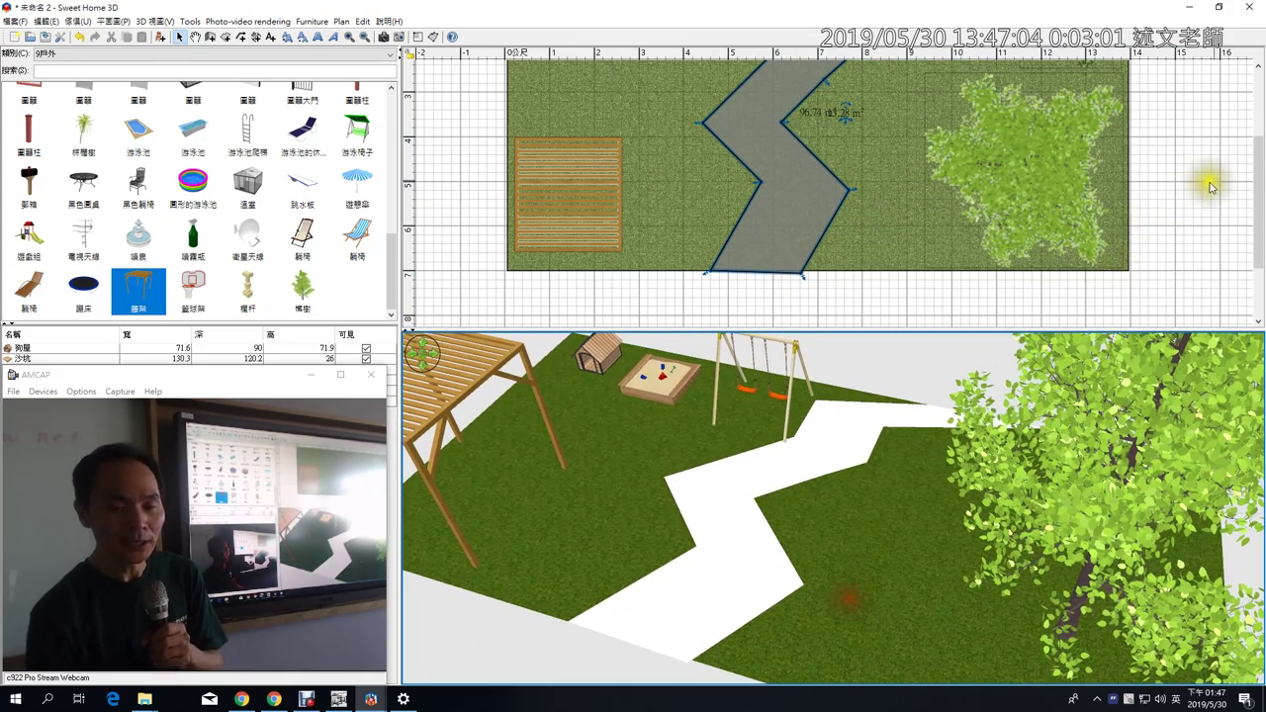
{"action": "left_click_drag", "start_coordinate": [1257, 174], "coordinate": [1258, 125]}
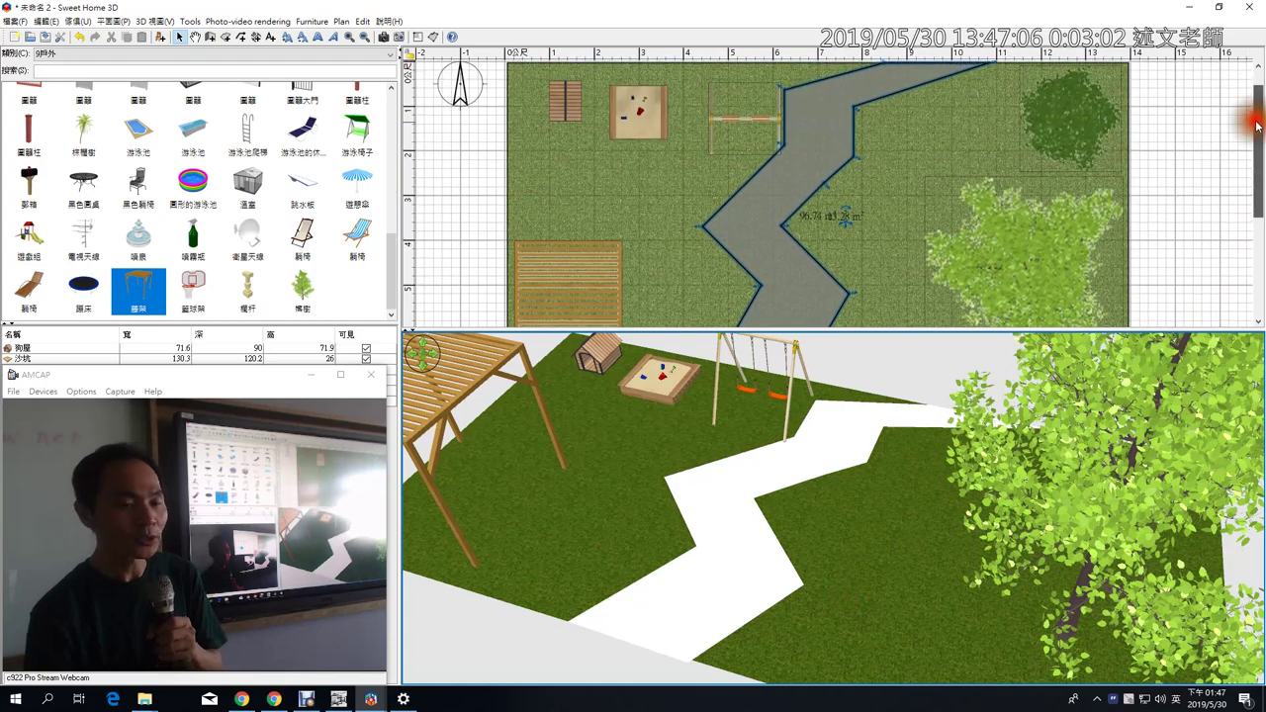
{"action": "left_click", "coordinate": [853, 156]}
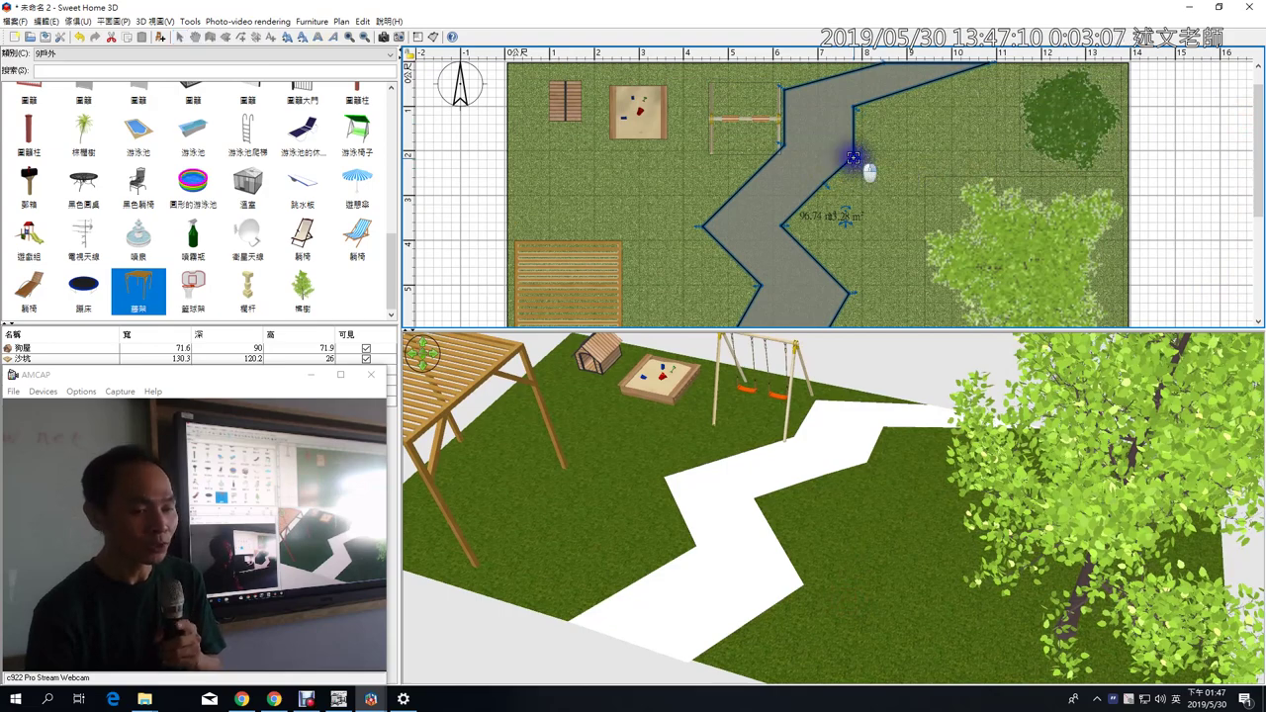
{"action": "right_click", "coordinate": [852, 156]}
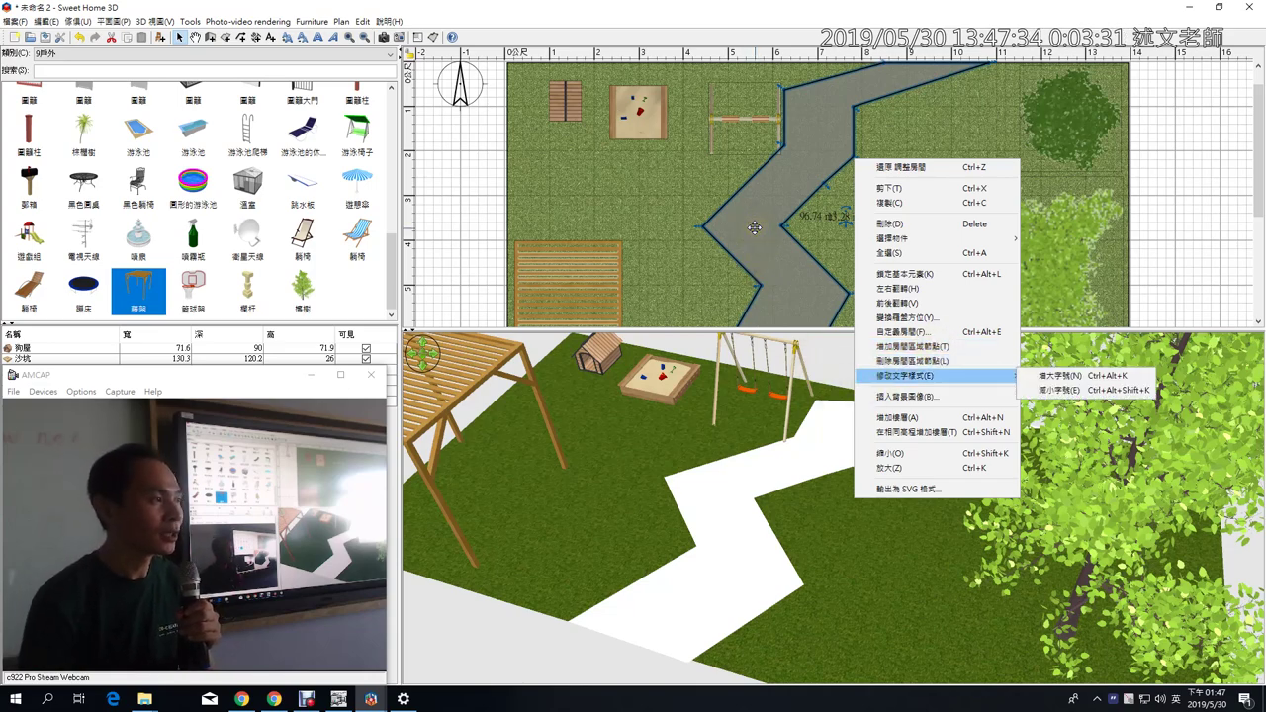
{"action": "left_click", "coordinate": [754, 227]}
- Open the path's room settings and search its floor textures for 石頭
{"action": "double_click", "coordinate": [755, 221]}
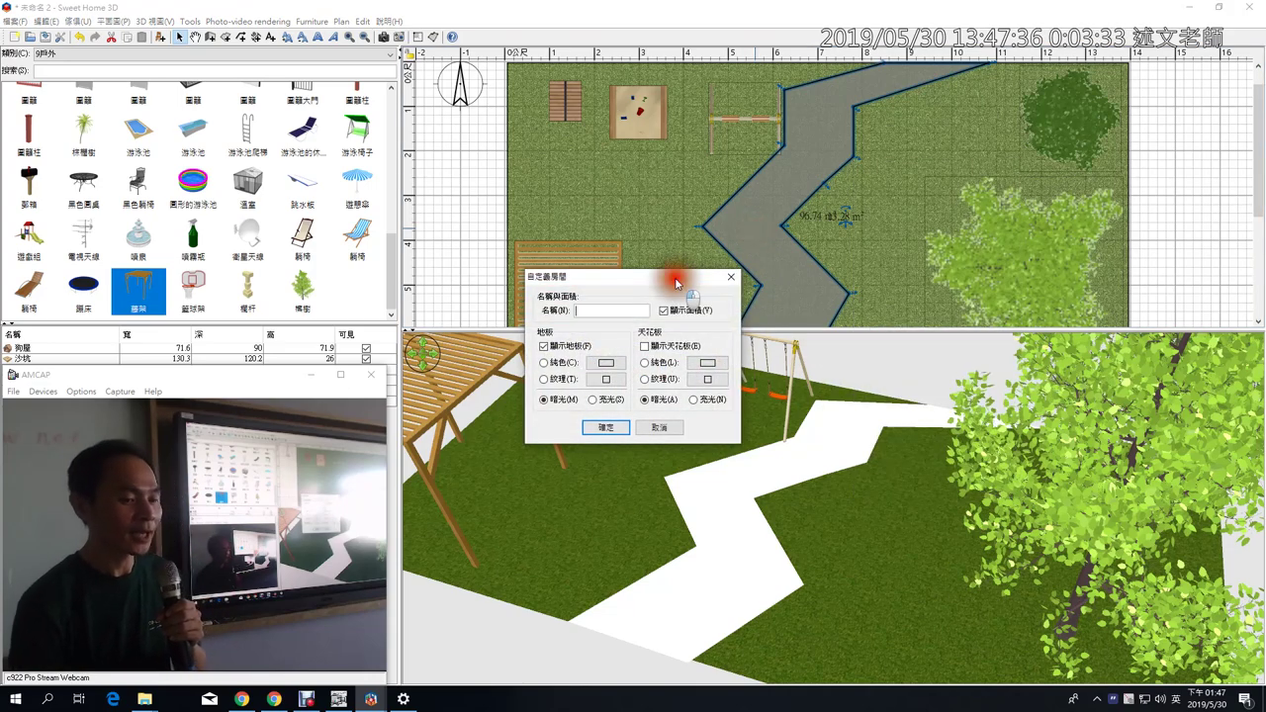
{"action": "left_click_drag", "start_coordinate": [676, 283], "coordinate": [596, 205]}
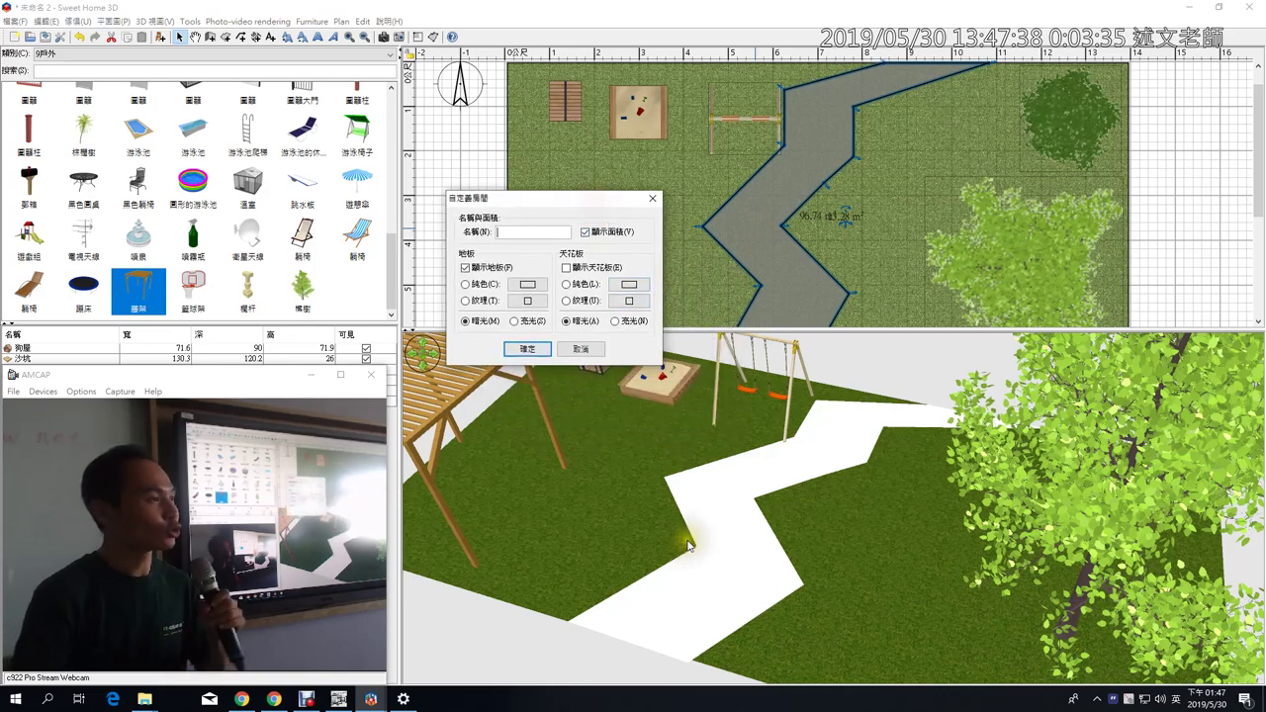
{"action": "left_click", "coordinate": [525, 301]}
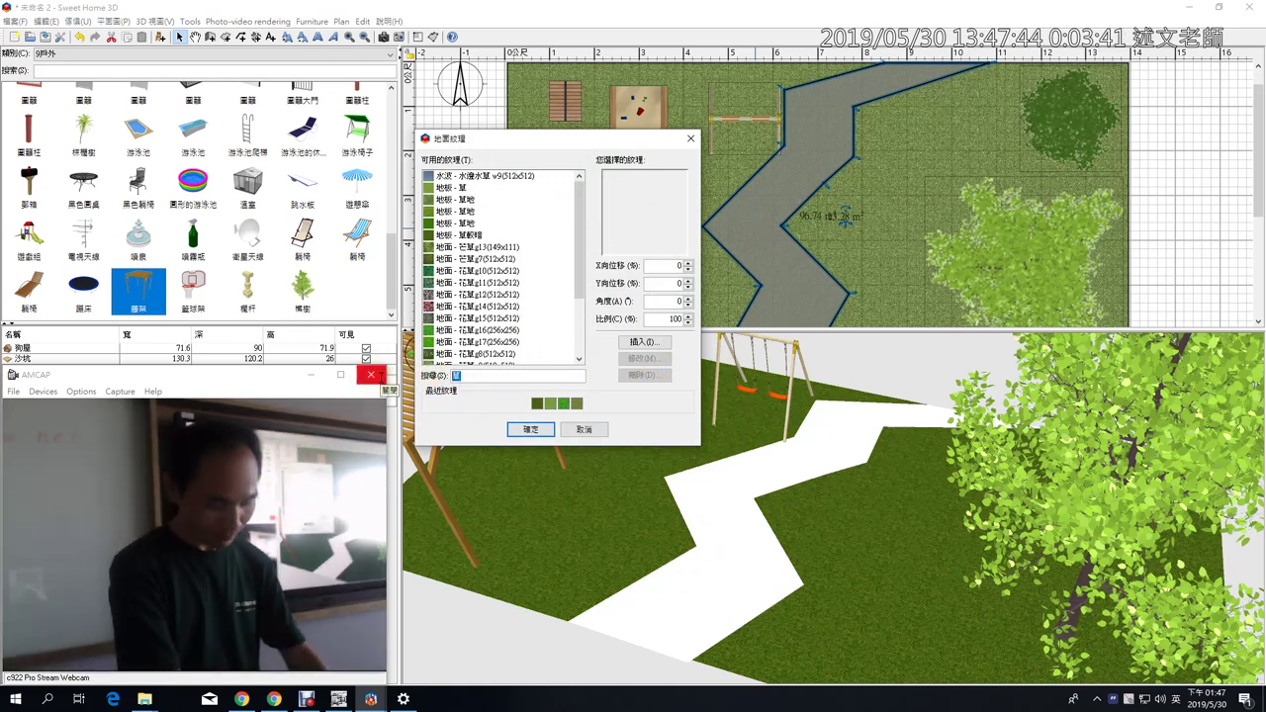
{"action": "type", "text": "石"}
{"action": "key", "text": "Return"}
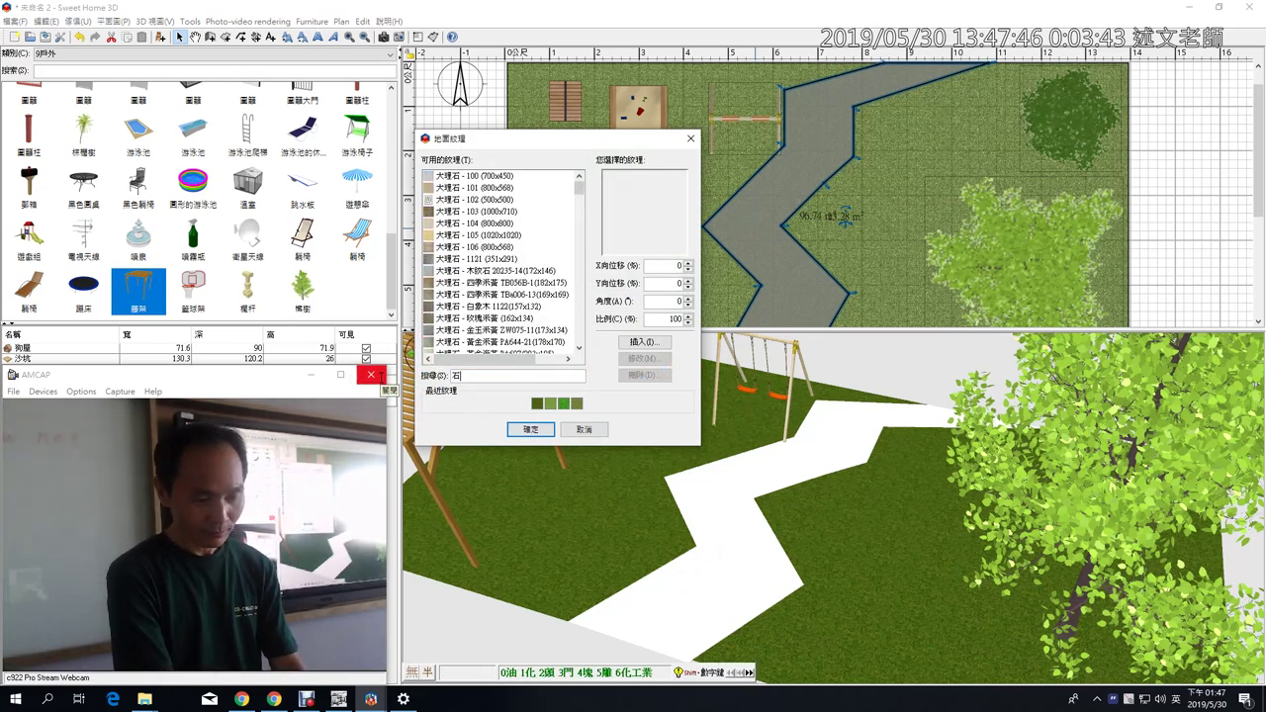
{"action": "type", "text": "頭"}
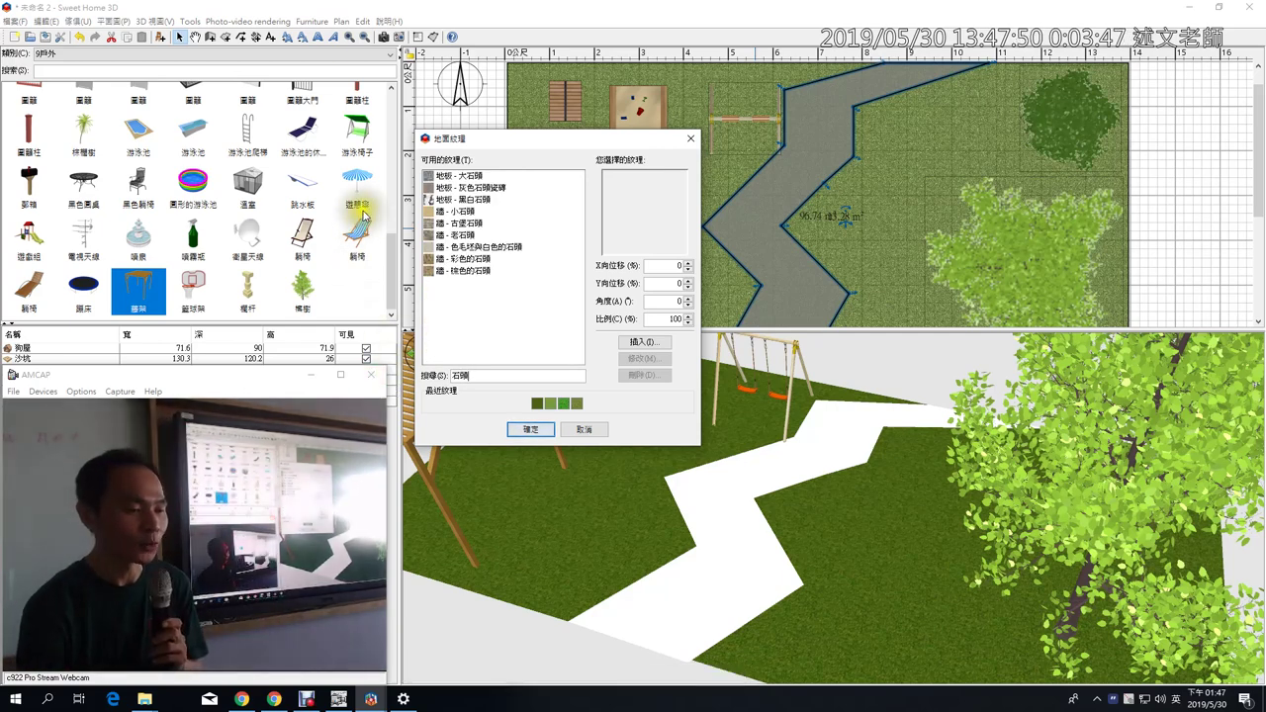
- Compare the stone textures and apply 牆 - 棕色的石頭 as the path's floor texture
{"action": "left_click", "coordinate": [470, 176]}
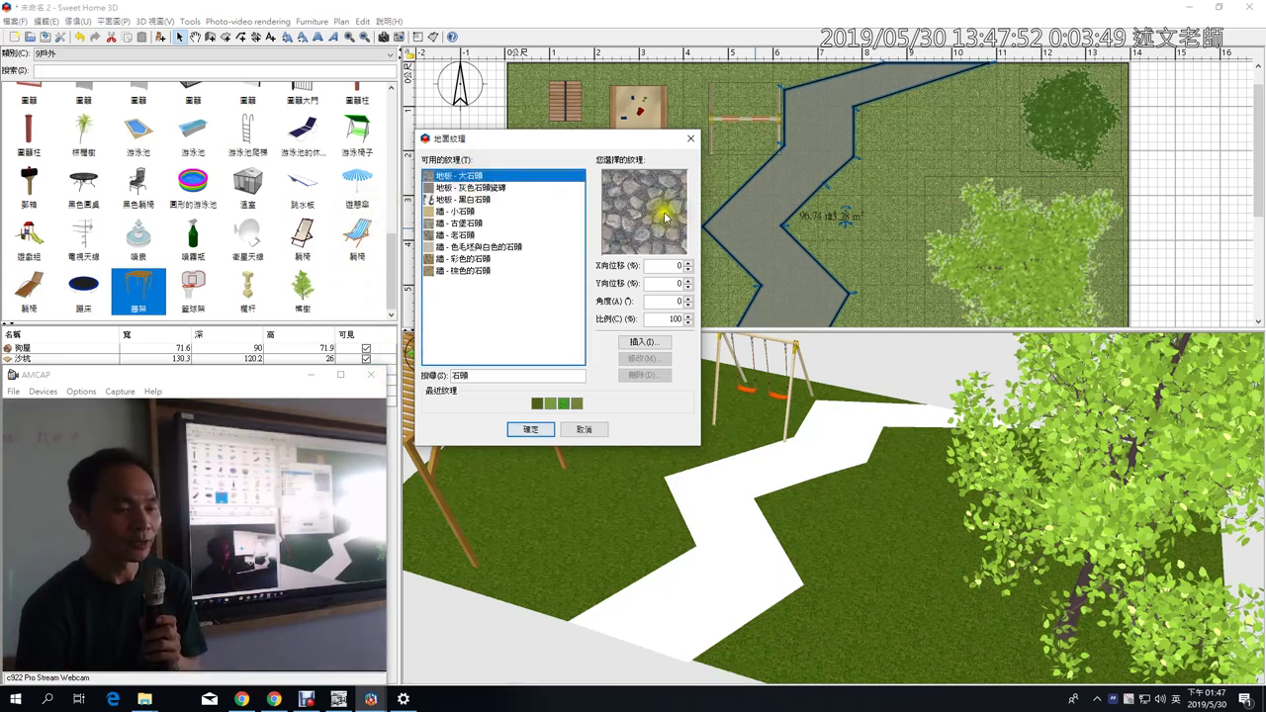
{"action": "left_click", "coordinate": [481, 188]}
{"action": "left_click", "coordinate": [467, 199]}
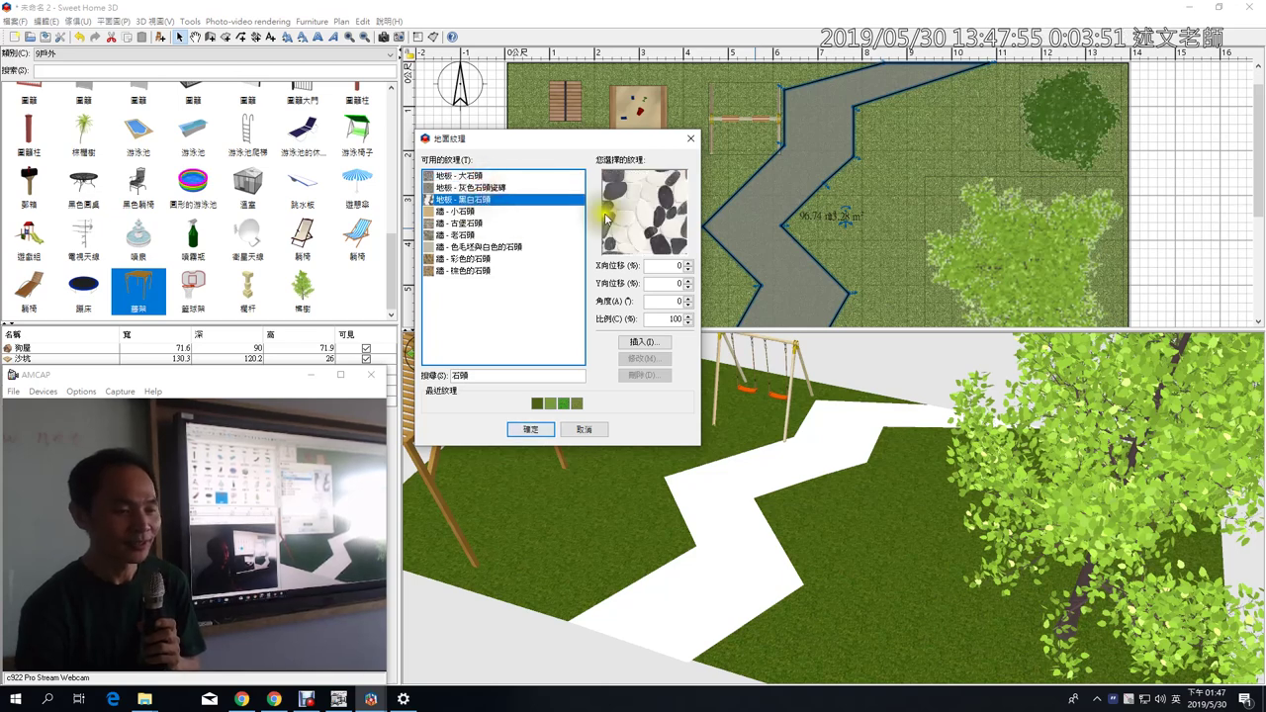
{"action": "left_click", "coordinate": [461, 211]}
{"action": "left_click", "coordinate": [470, 223]}
{"action": "left_click", "coordinate": [470, 235]}
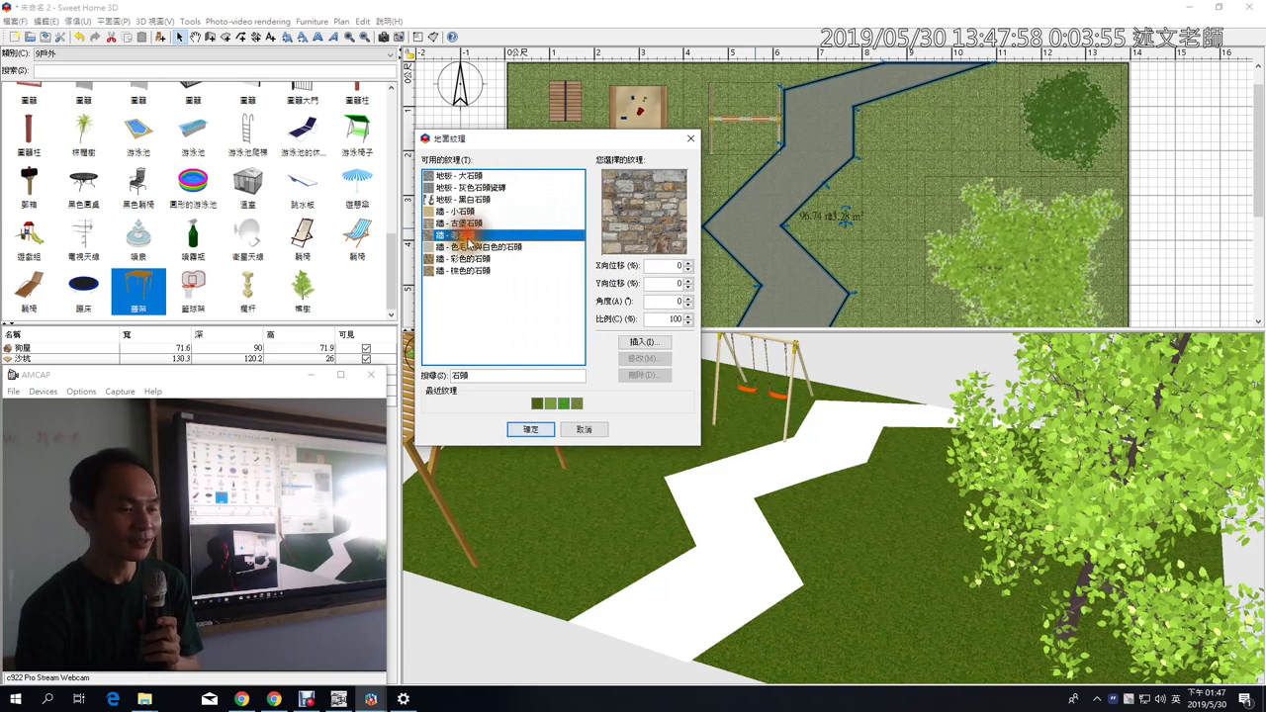
{"action": "left_click", "coordinate": [467, 248]}
{"action": "left_click", "coordinate": [471, 259]}
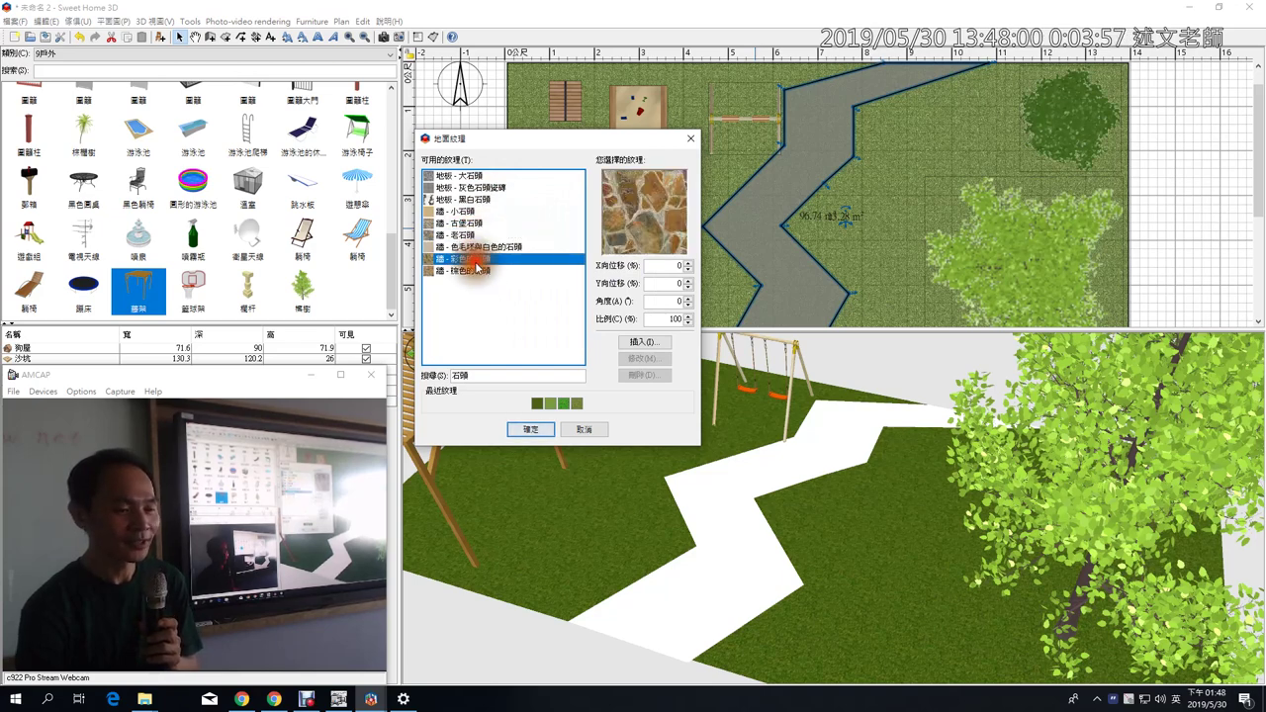
{"action": "left_click", "coordinate": [476, 271]}
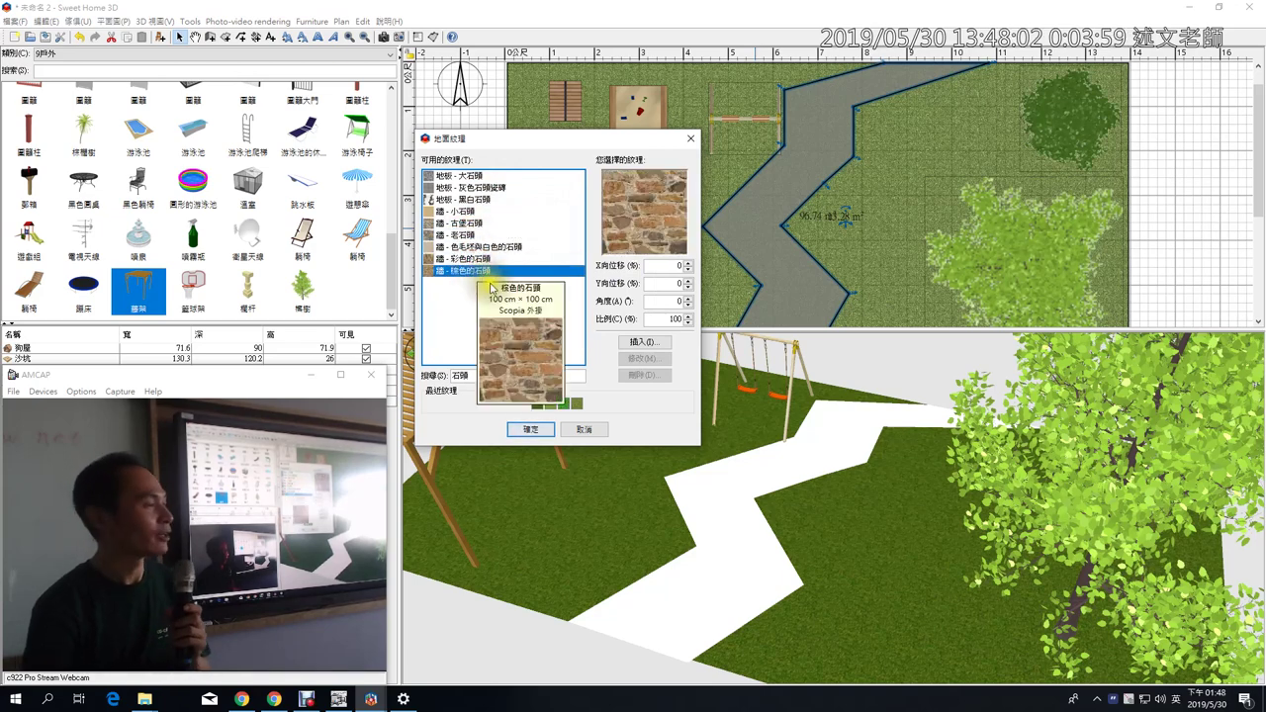
{"action": "left_click", "coordinate": [534, 432]}
{"action": "left_click", "coordinate": [531, 347]}
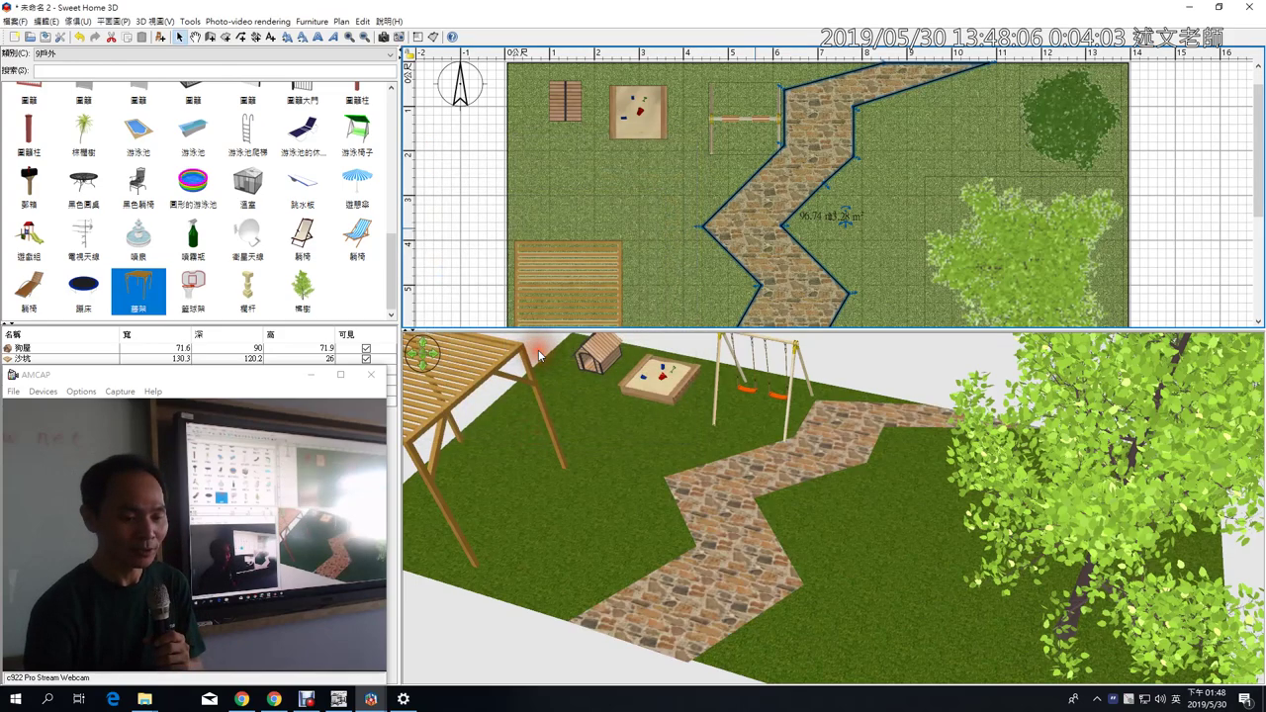
- Inspect the stone-textured path in the 3D view from several angles and distances
{"action": "left_click_drag", "start_coordinate": [832, 539], "coordinate": [897, 524]}
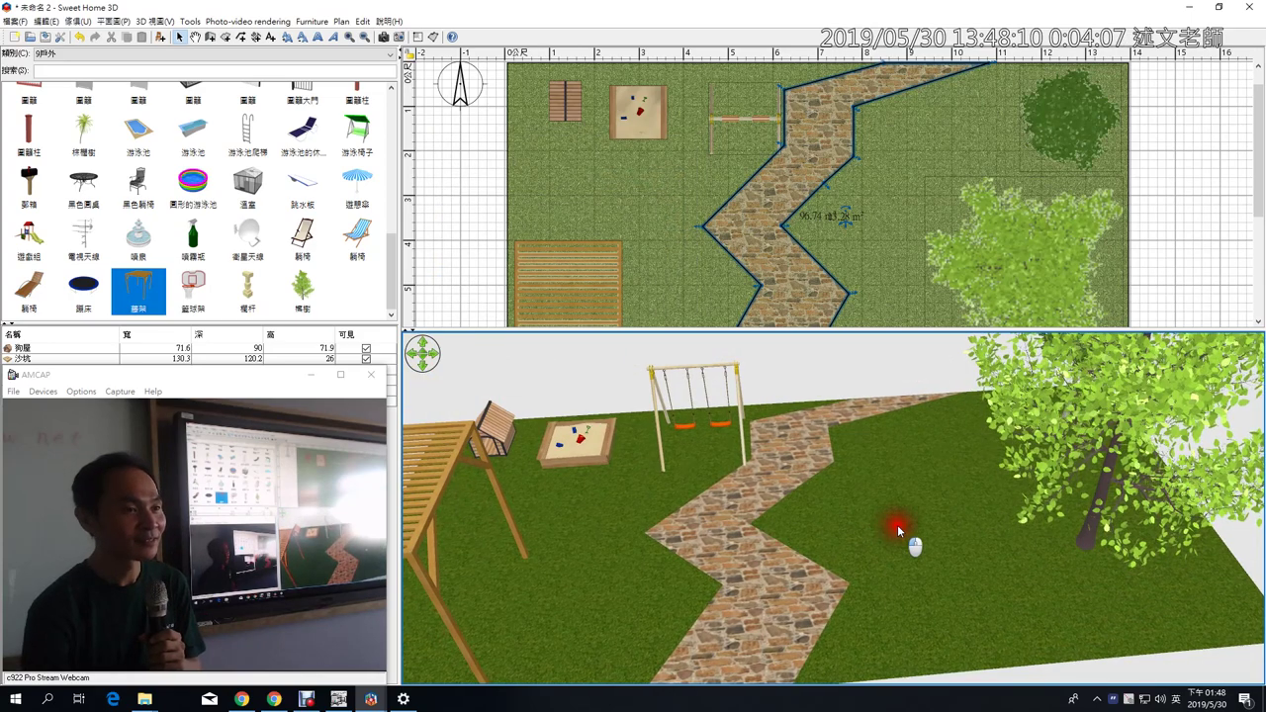
{"action": "left_click_drag", "start_coordinate": [898, 529], "coordinate": [837, 562]}
{"action": "scroll", "coordinate": [837, 562], "scroll_direction": "up", "scroll_amount": 1}
{"action": "scroll", "coordinate": [837, 562], "scroll_direction": "down", "scroll_amount": 2}
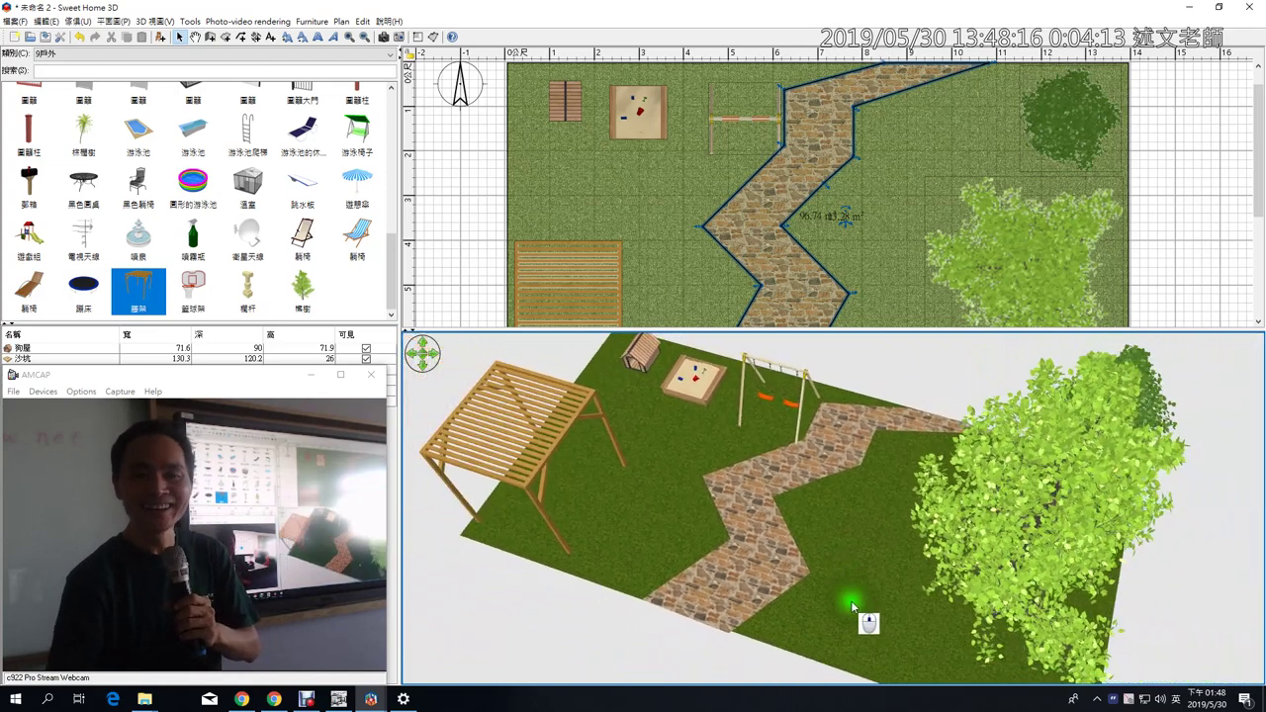
{"action": "left_click_drag", "start_coordinate": [848, 583], "coordinate": [873, 535]}
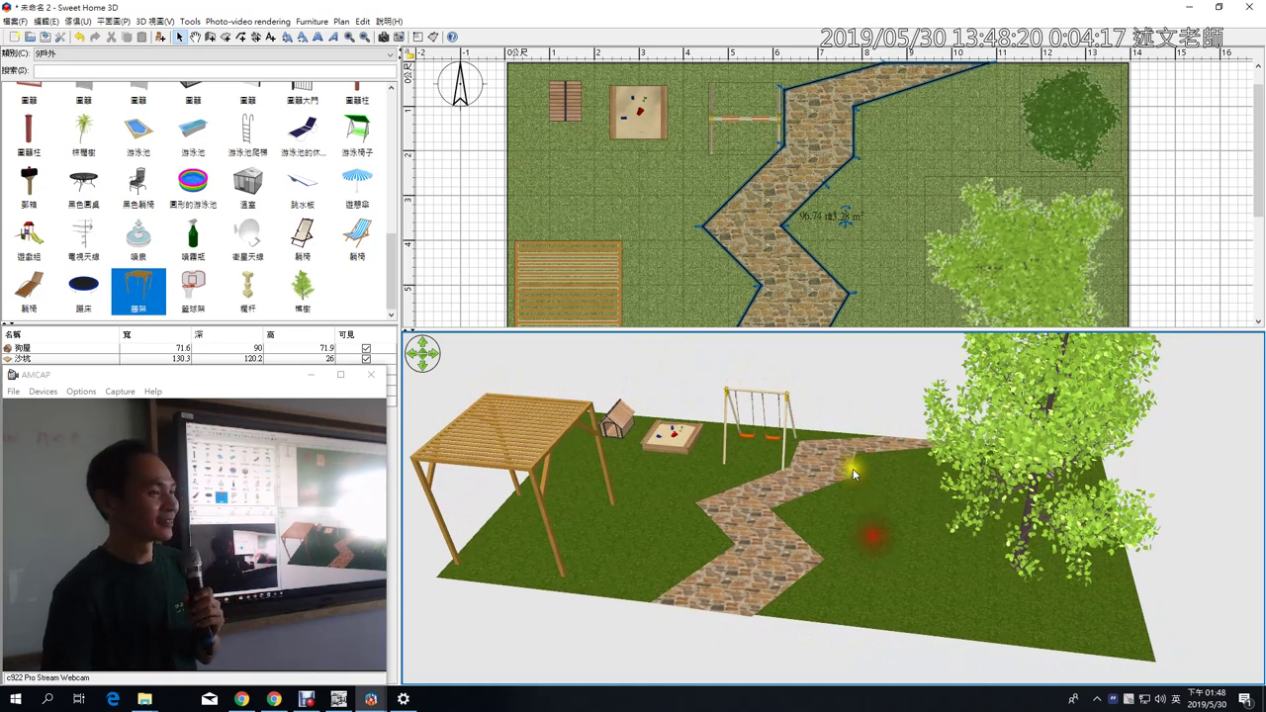
- Add a fountain (噴泉) from the outdoor catalog and position it over the path's middle bend, east of the pergola
{"action": "left_click", "coordinate": [858, 255]}
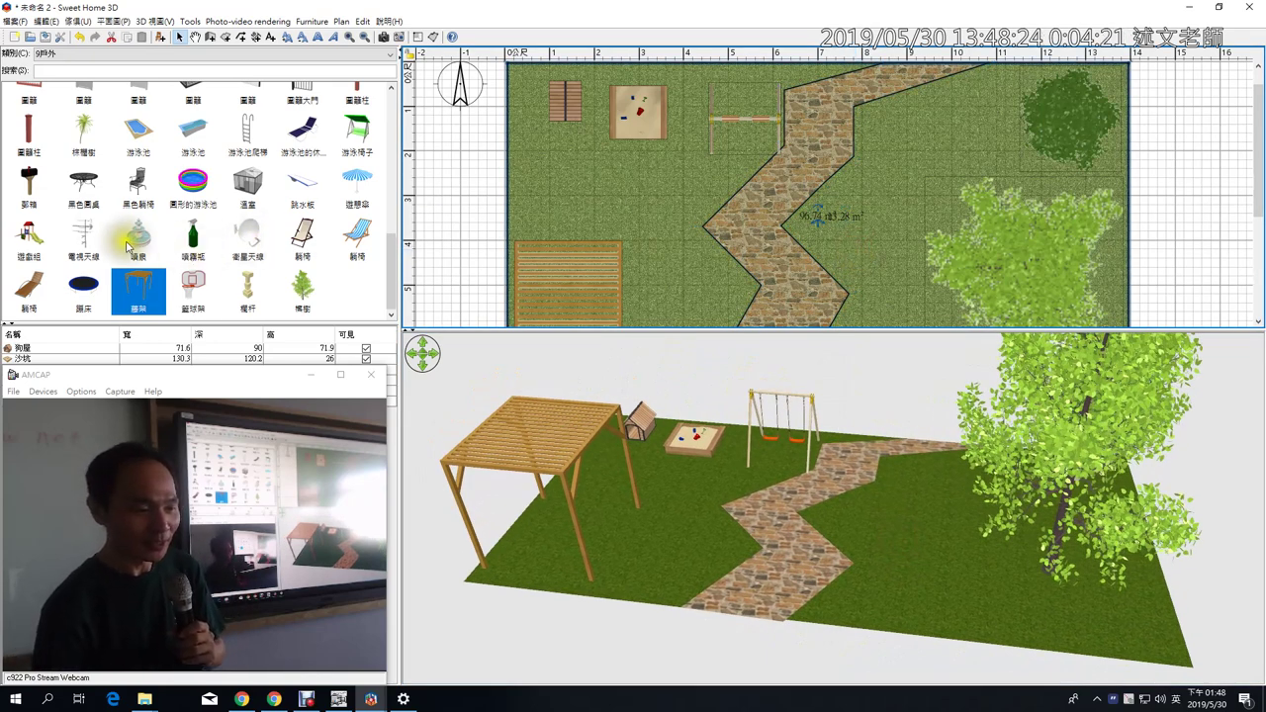
{"action": "left_click_drag", "start_coordinate": [138, 237], "coordinate": [759, 163]}
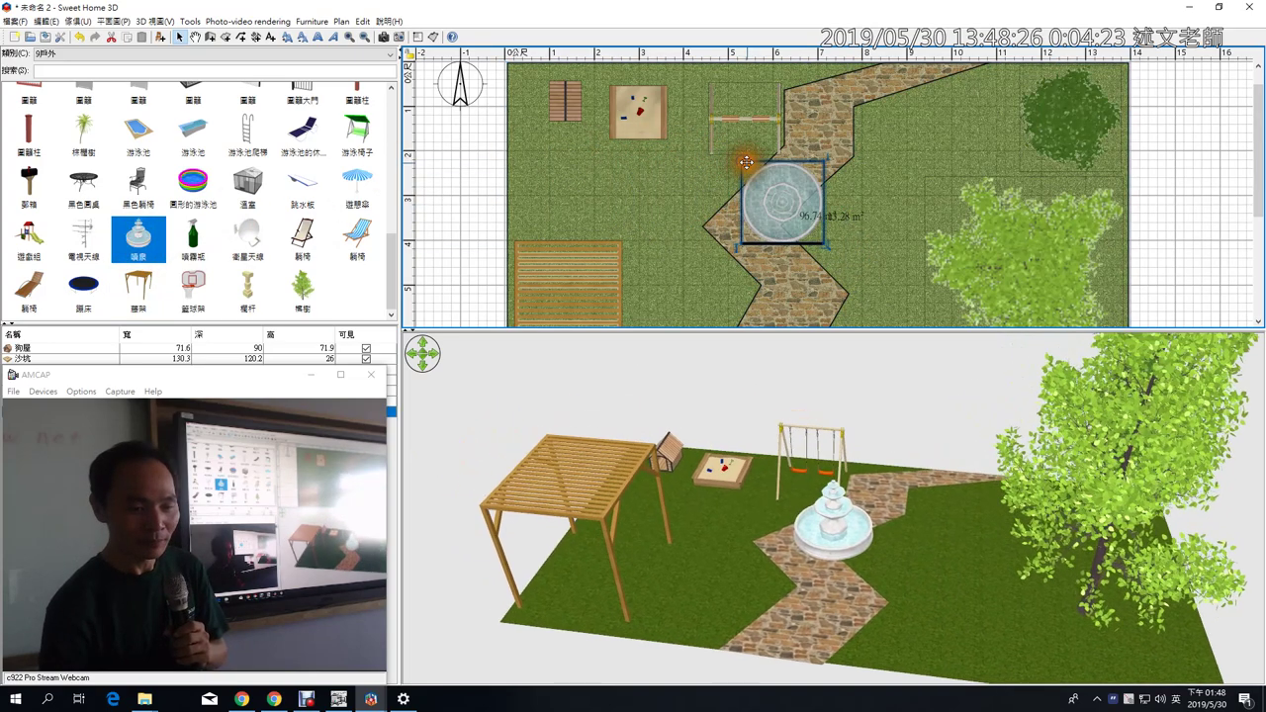
{"action": "left_click_drag", "start_coordinate": [797, 212], "coordinate": [814, 230]}
{"action": "left_click", "coordinate": [1011, 562]}
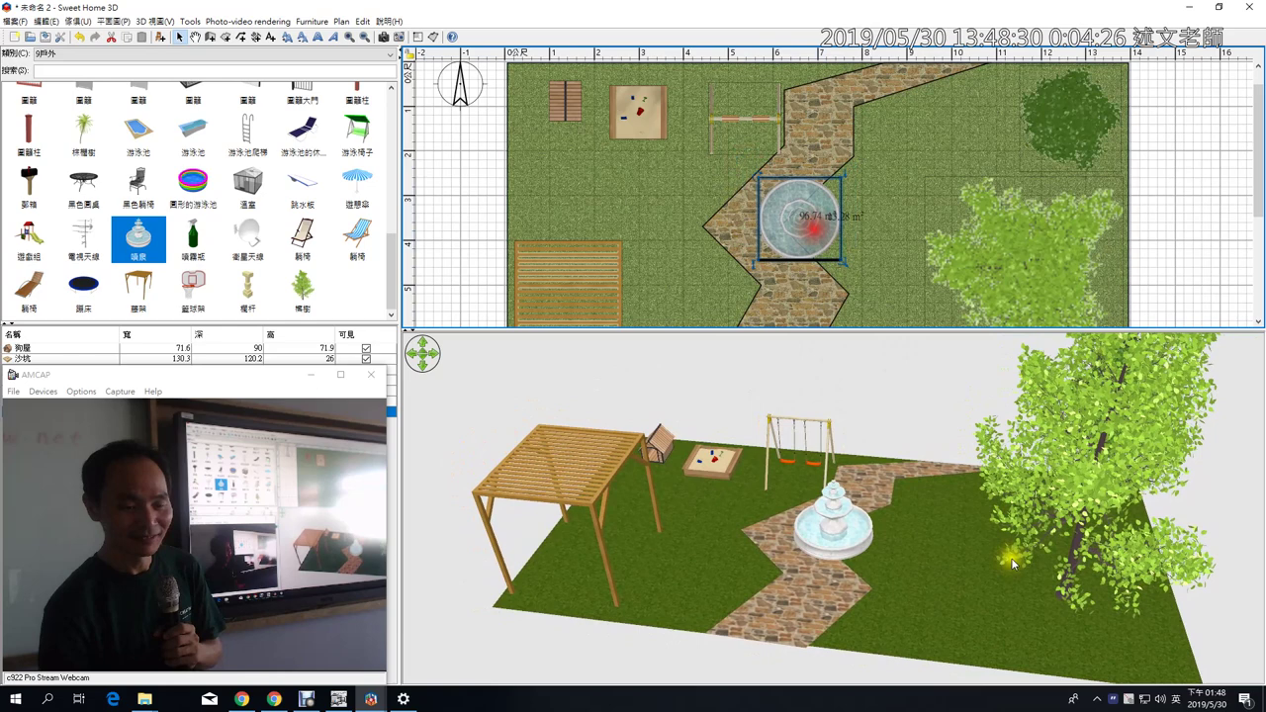
{"action": "left_click", "coordinate": [906, 609]}
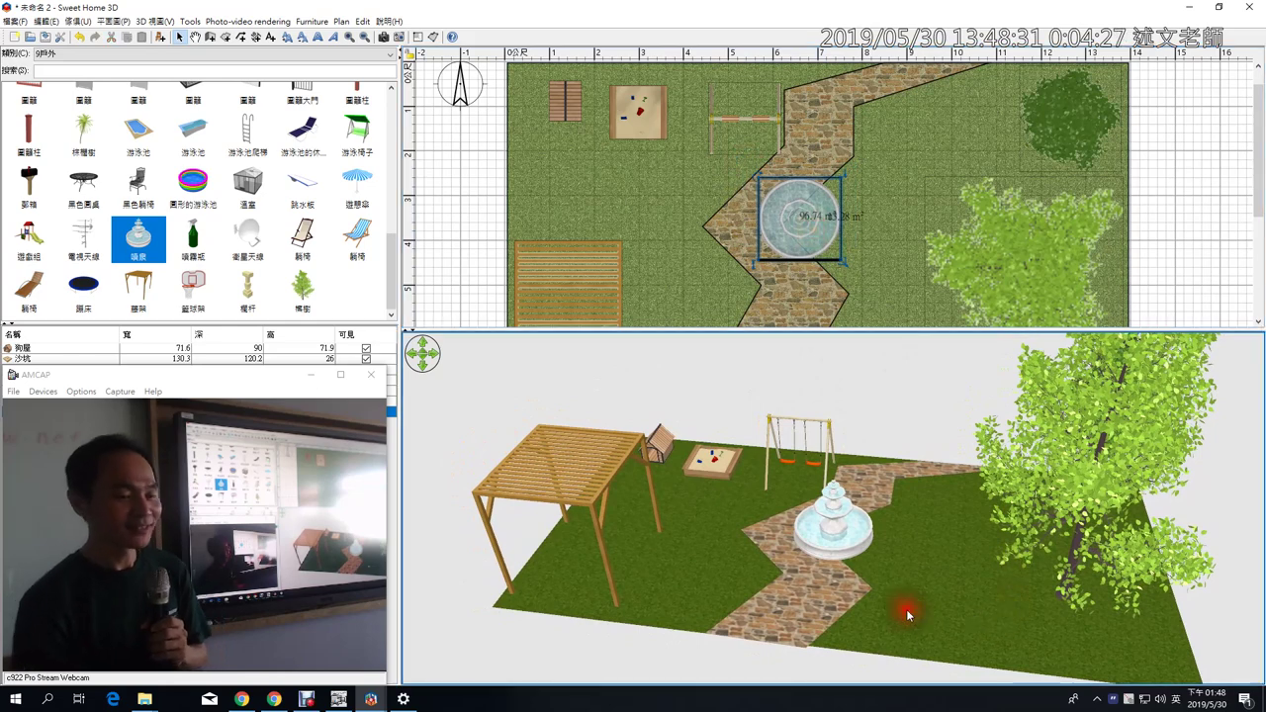
{"action": "left_click", "coordinate": [845, 590]}
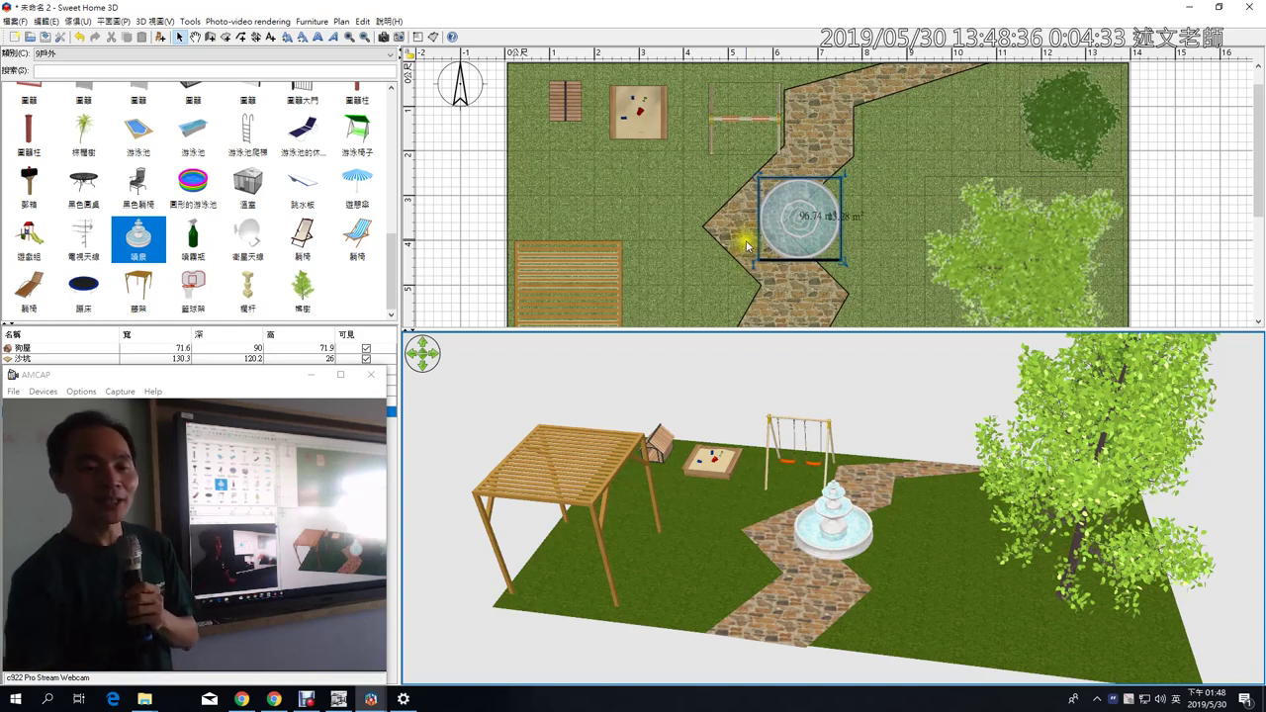
- Select the path and move its eastern corners beside the fountain outward so the paving surrounds the basin
{"action": "left_click", "coordinate": [844, 155]}
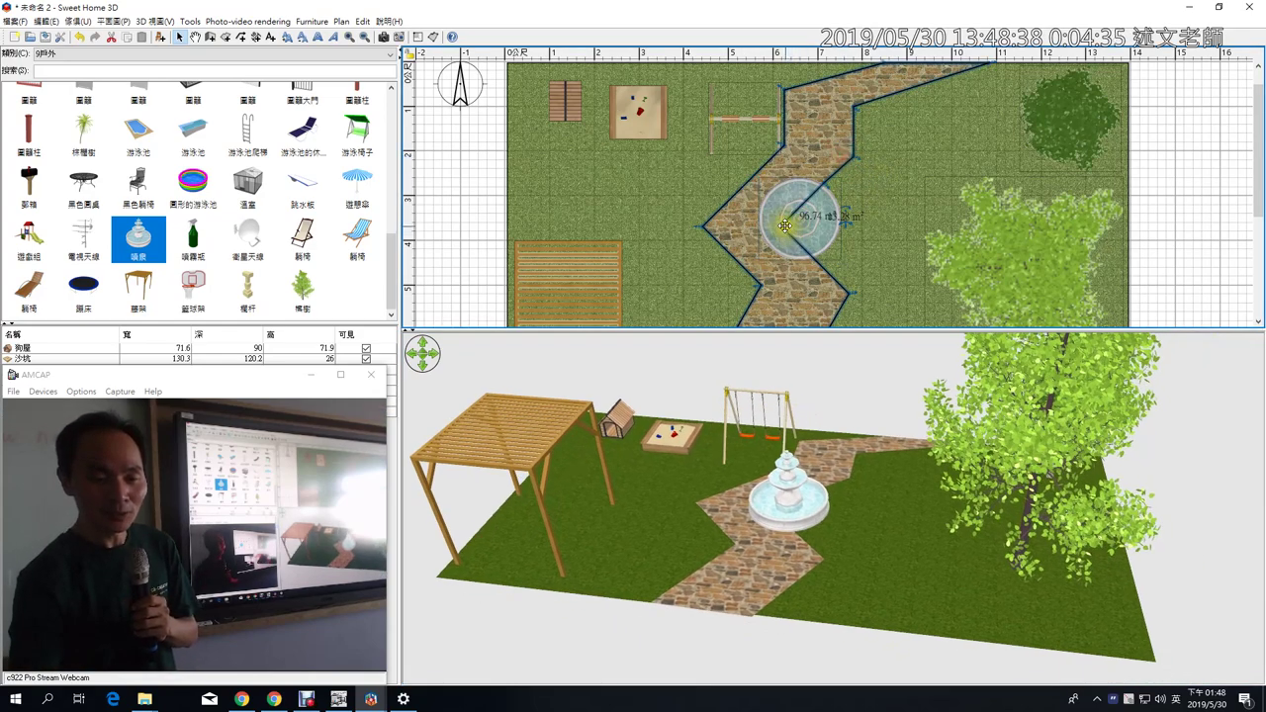
{"action": "left_click_drag", "start_coordinate": [782, 225], "coordinate": [871, 230]}
{"action": "left_click_drag", "start_coordinate": [823, 183], "coordinate": [867, 182]}
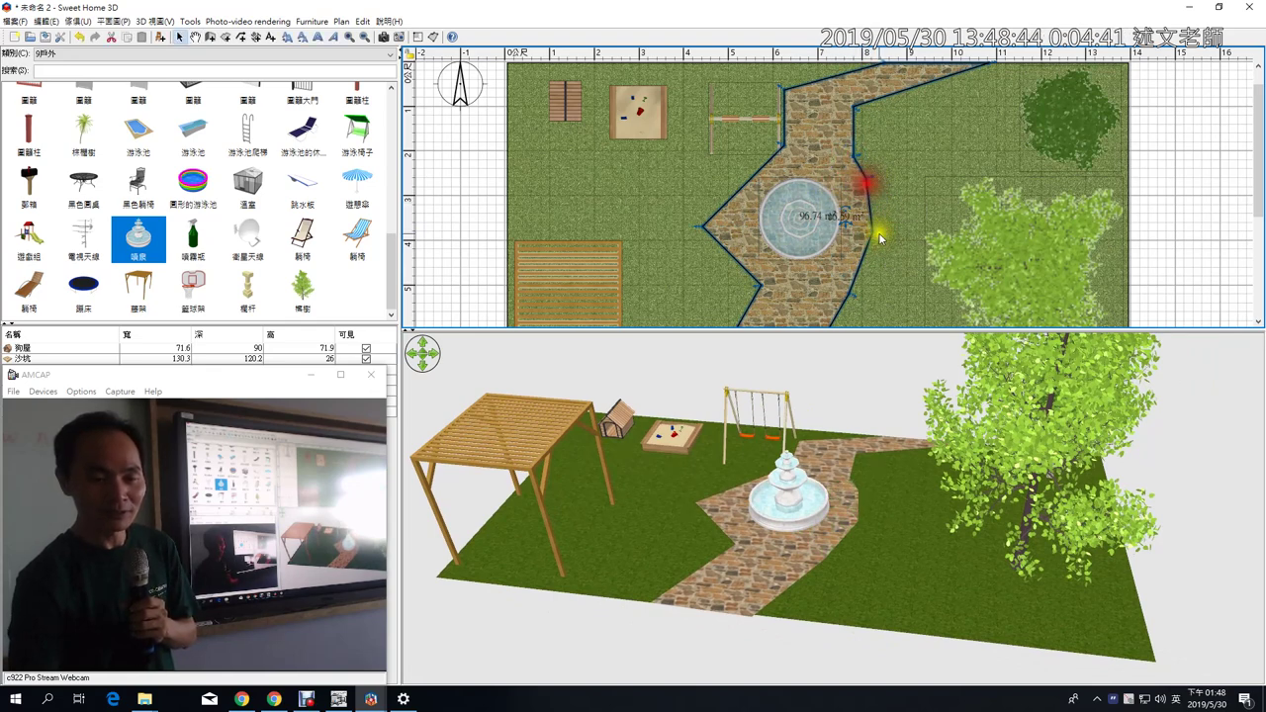
{"action": "left_click_drag", "start_coordinate": [872, 234], "coordinate": [883, 237]}
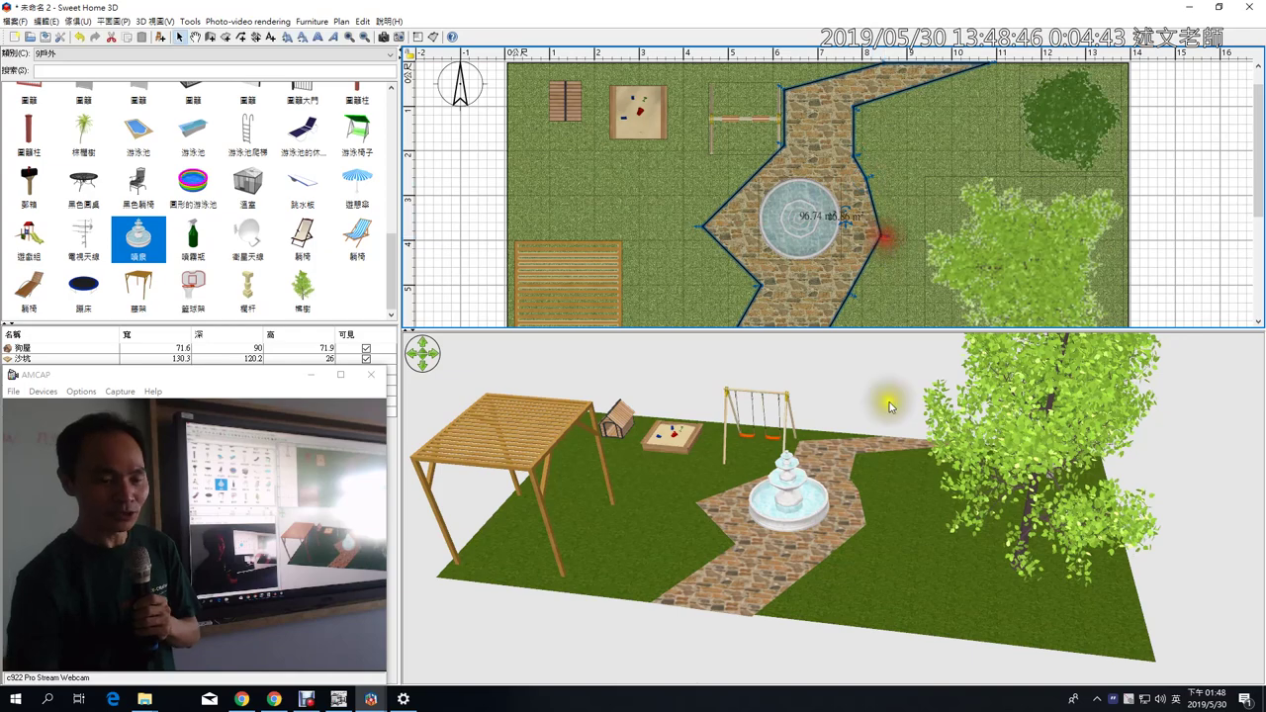